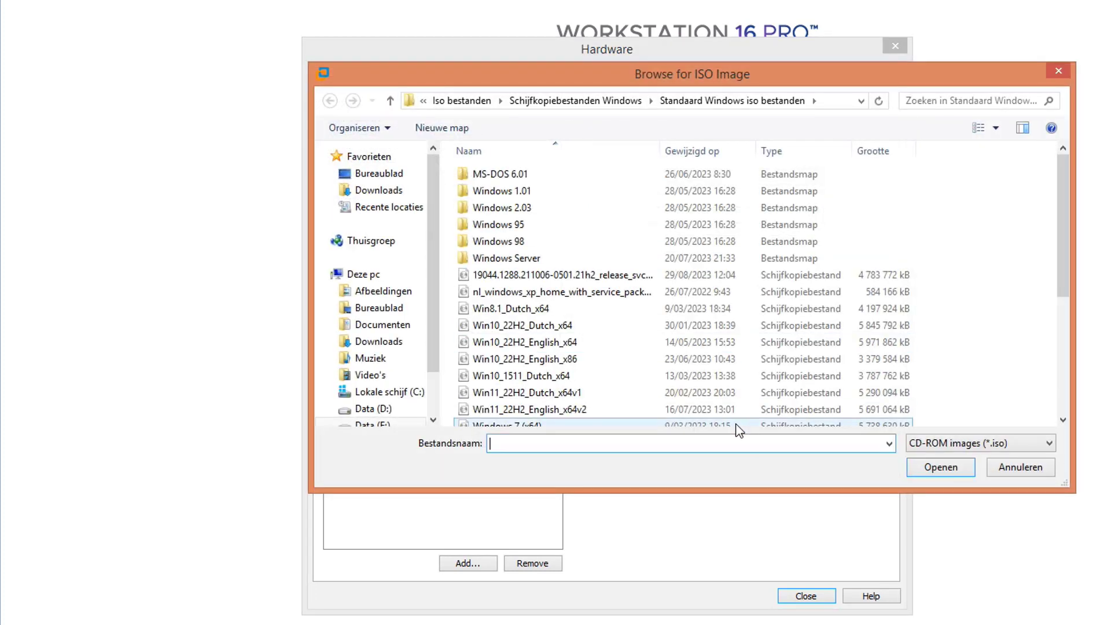
- Attach the Windows 7 (x64) ISO image to the virtual machine's CD/DVD drive and close the hardware settings
{"action": "scroll", "coordinate": [637, 289], "scroll_direction": "down", "scroll_amount": 4}
{"action": "left_click", "coordinate": [507, 240]}
{"action": "left_click", "coordinate": [940, 467]}
{"action": "left_click", "coordinate": [806, 596]}
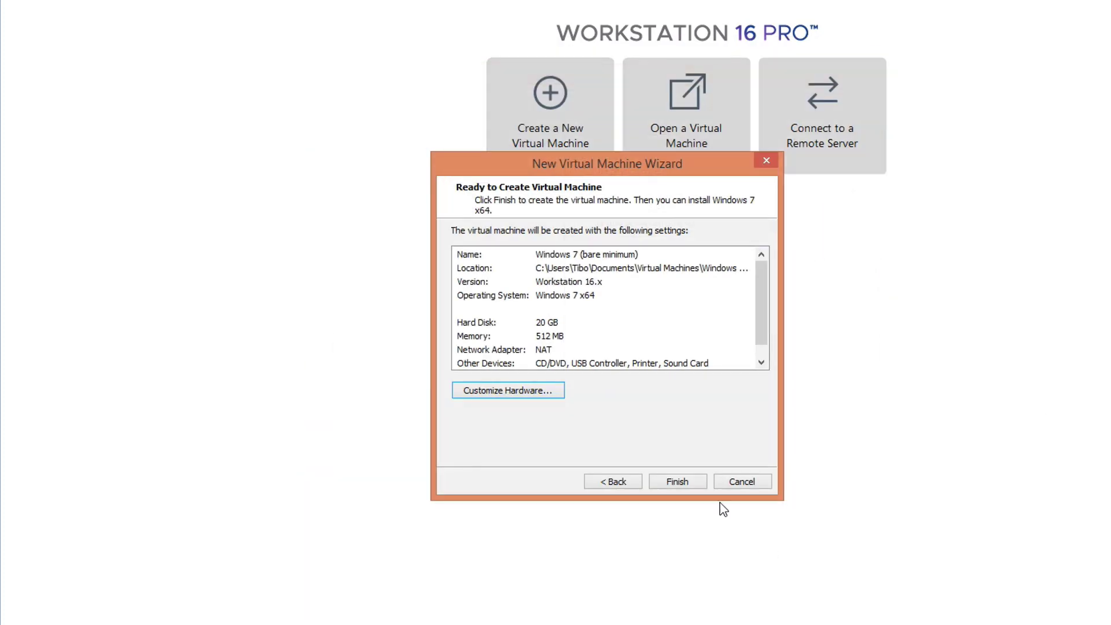
- Finish creating the Windows 7 (bare minimum) virtual machine and power it on
{"action": "left_click", "coordinate": [674, 481]}
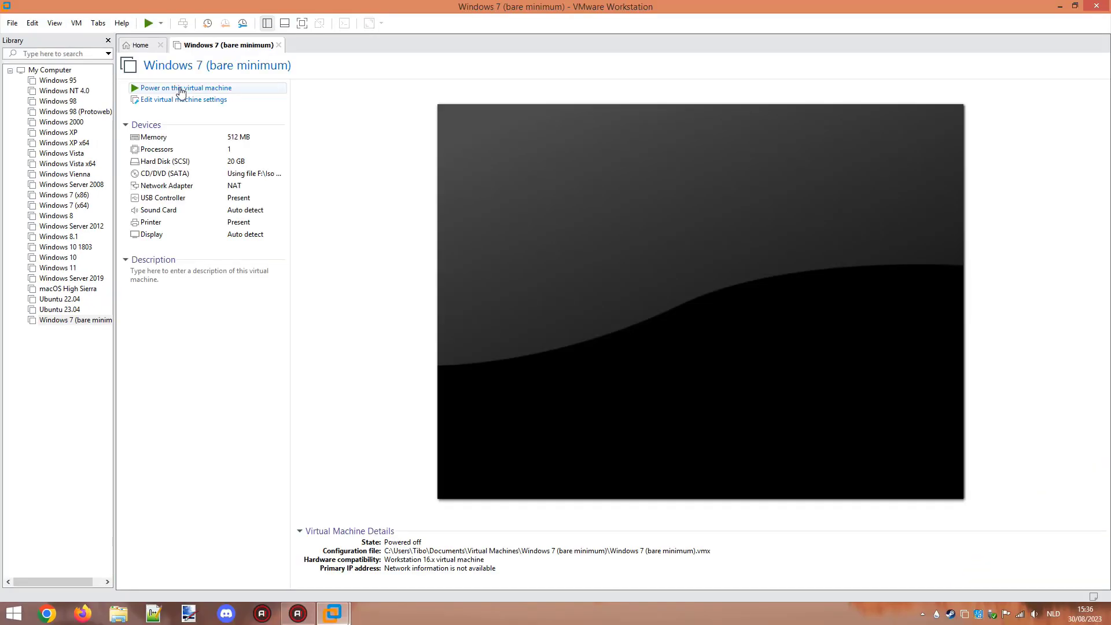
{"action": "left_click", "coordinate": [181, 90]}
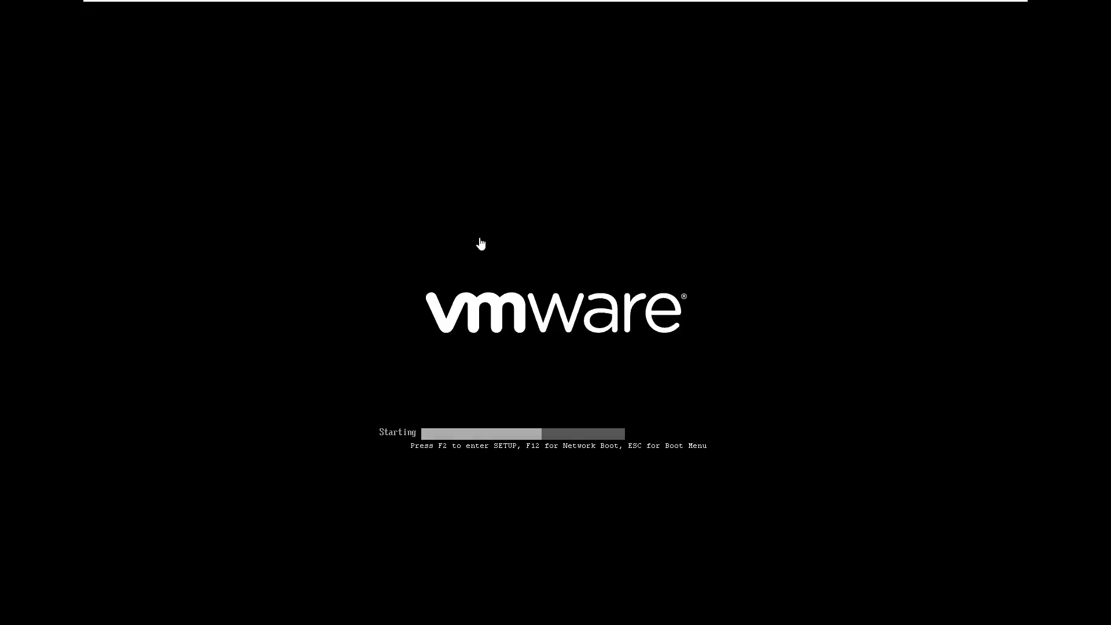
{"action": "left_click", "coordinate": [423, 199]}
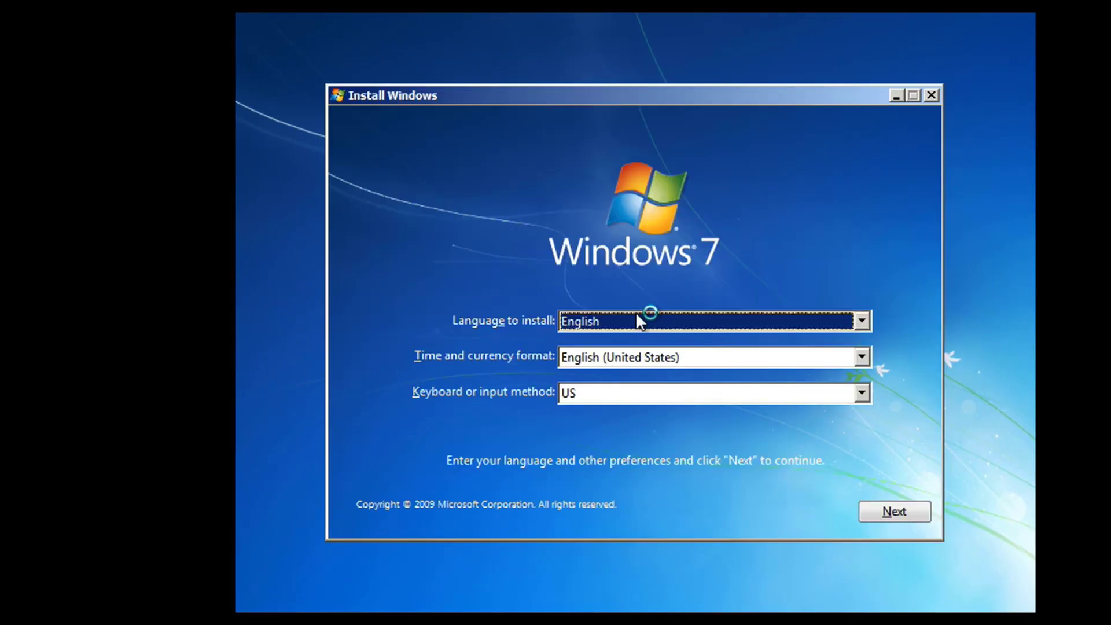
- Set the installer's time and currency format to Dutch (Belgium), keeping English as the install language, and continue
{"action": "left_click", "coordinate": [862, 357]}
{"action": "scroll", "coordinate": [752, 405], "scroll_direction": "up", "scroll_amount": 3}
{"action": "scroll", "coordinate": [747, 411], "scroll_direction": "up", "scroll_amount": 4}
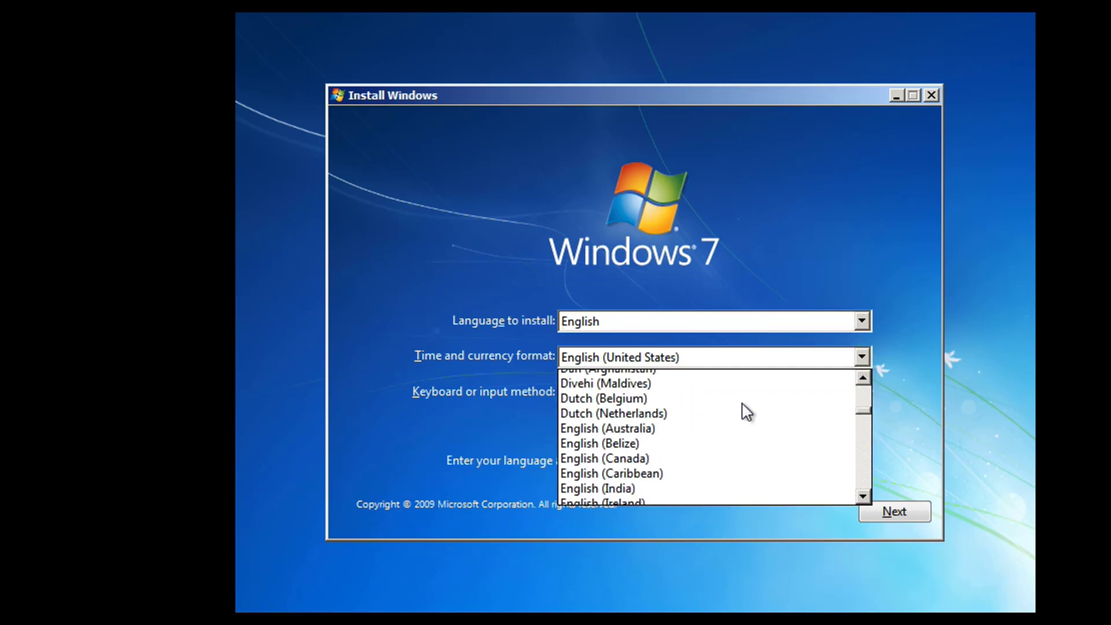
{"action": "left_click", "coordinate": [691, 412]}
{"action": "left_click", "coordinate": [877, 518]}
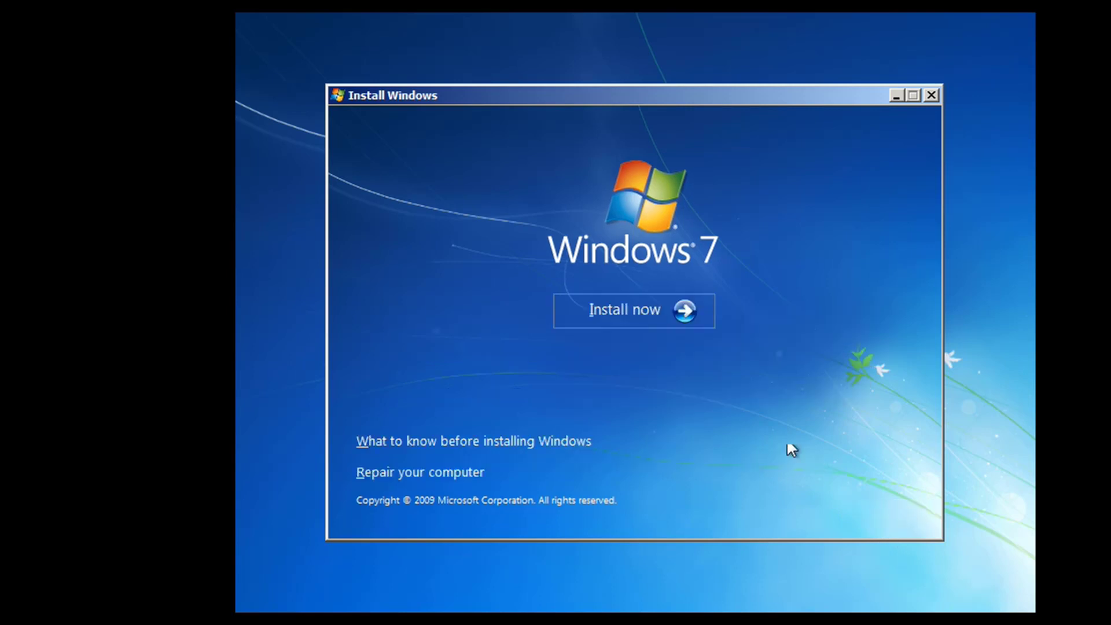
- Start the Windows 7 installation and accept the license terms
{"action": "left_click", "coordinate": [609, 300]}
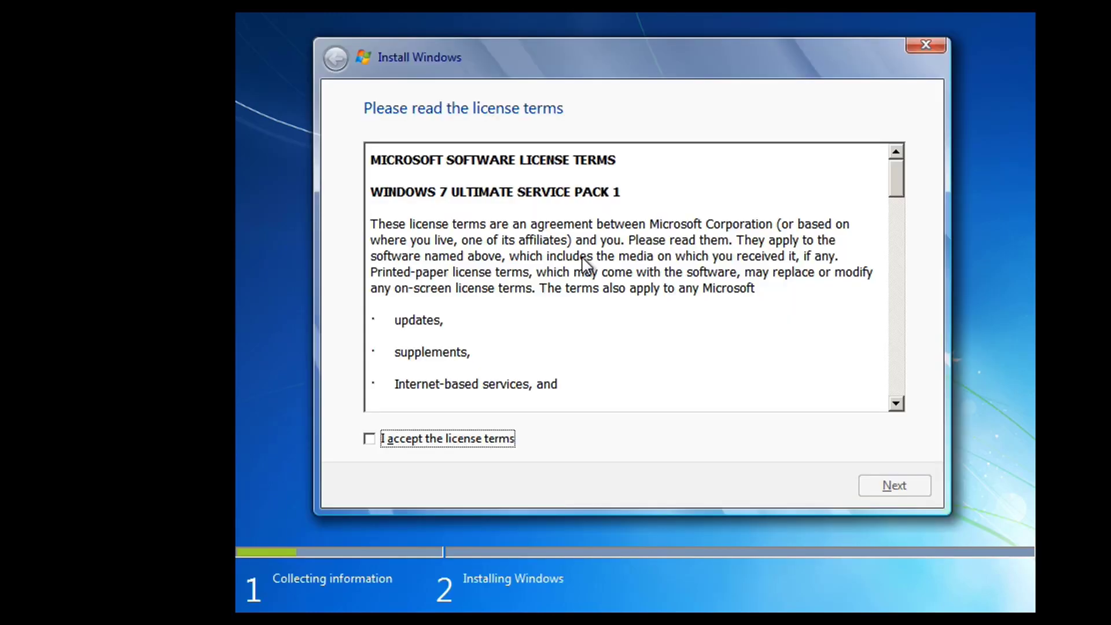
{"action": "left_click", "coordinate": [428, 439]}
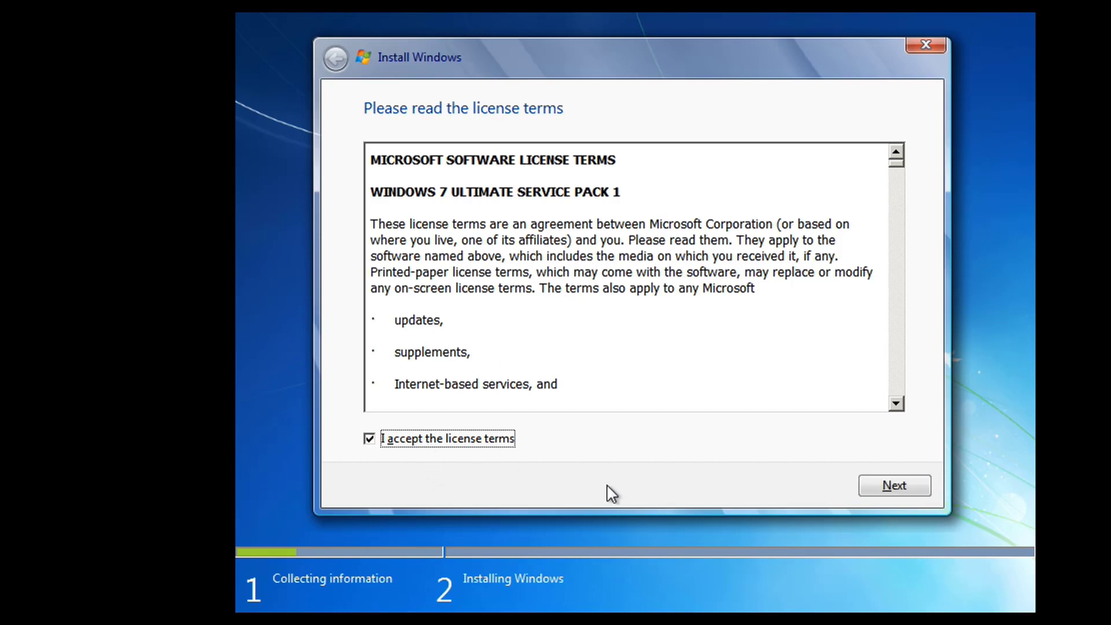
{"action": "left_click", "coordinate": [920, 492]}
- Run a custom installation onto the Disk 0 unallocated space and restart immediately when setup requires it
{"action": "left_click", "coordinate": [646, 345]}
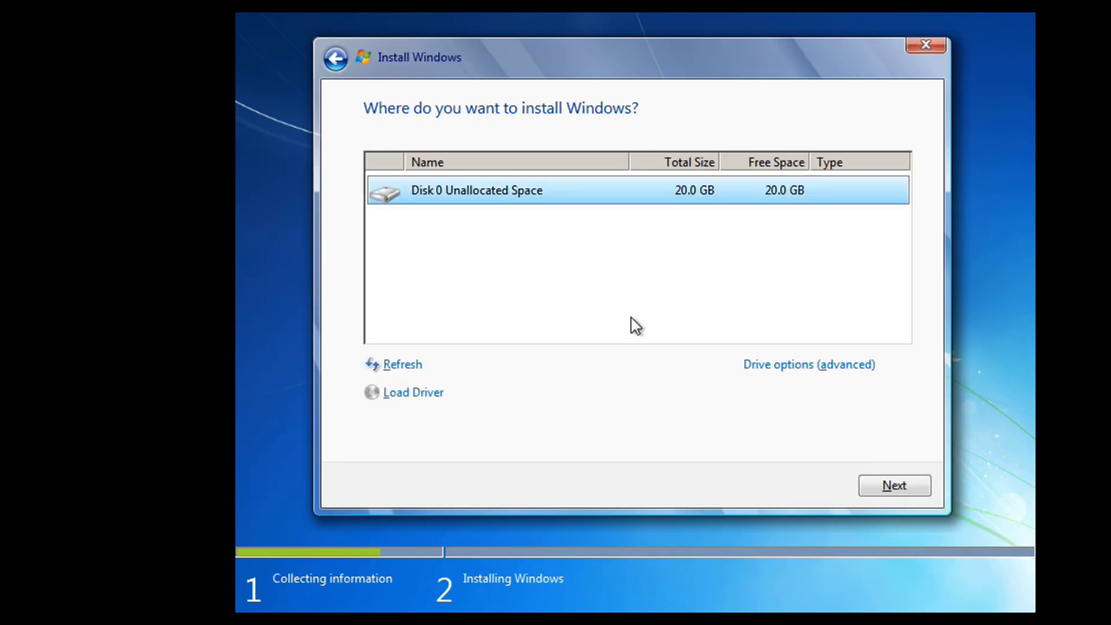
{"action": "left_click", "coordinate": [914, 484]}
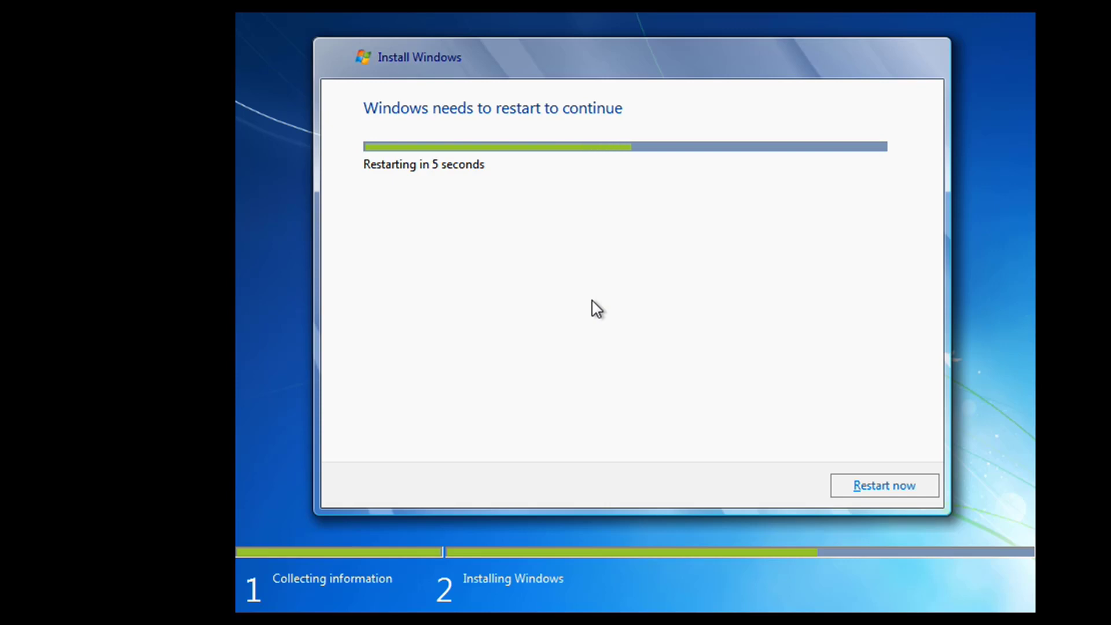
{"action": "left_click", "coordinate": [890, 492]}
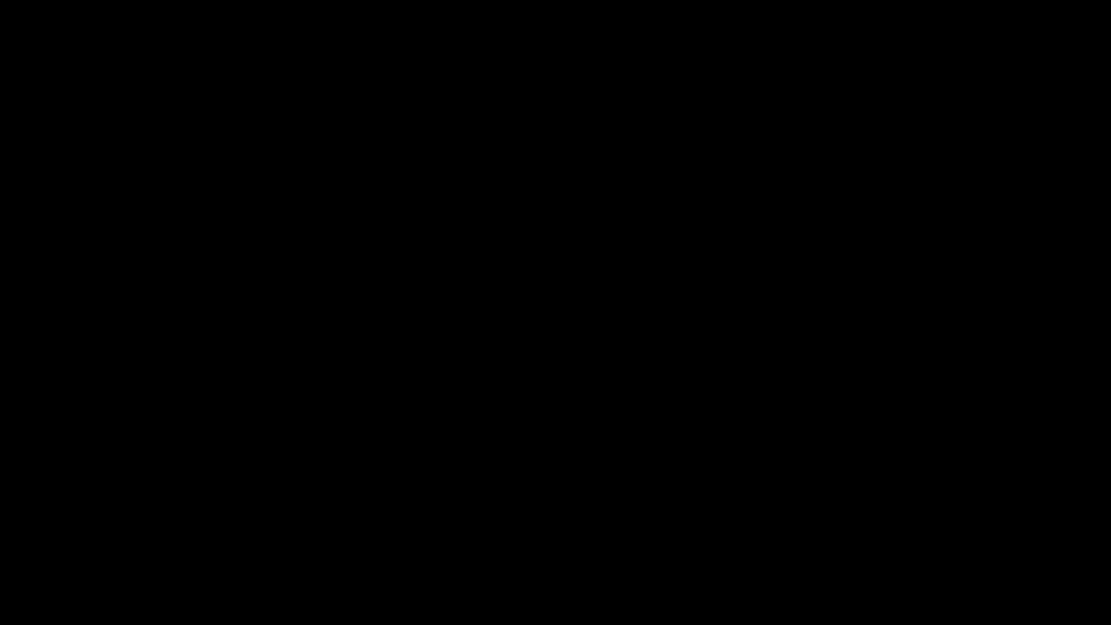
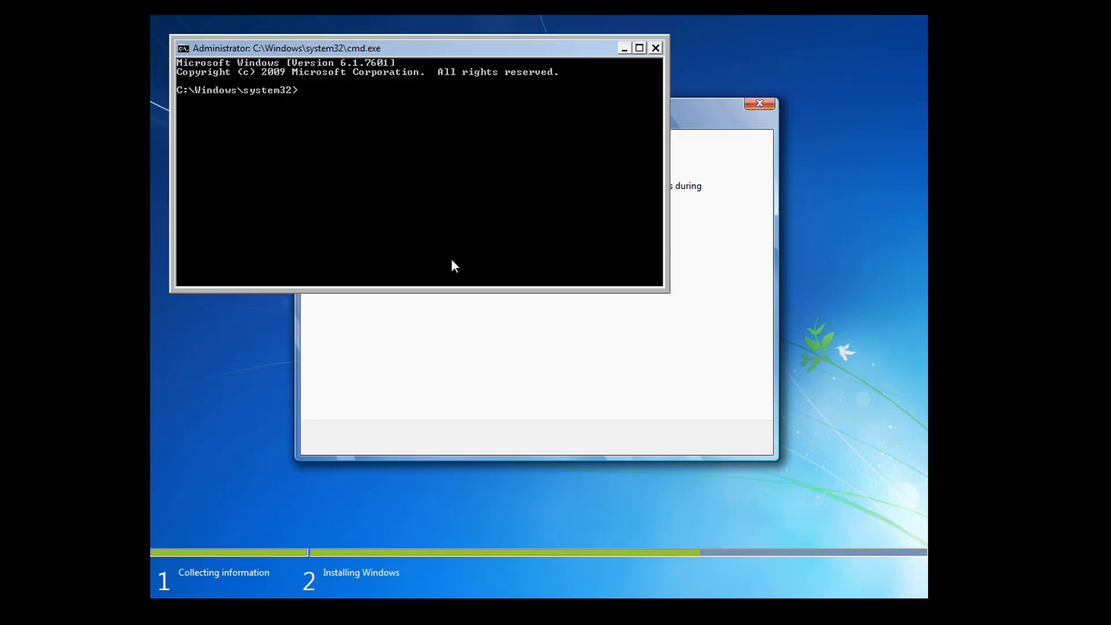
- Launch Notepad from the command prompt and examine the computer's drives and their free space through Save As
{"action": "type", "text": "pad"}
{"action": "key", "text": "Return"}
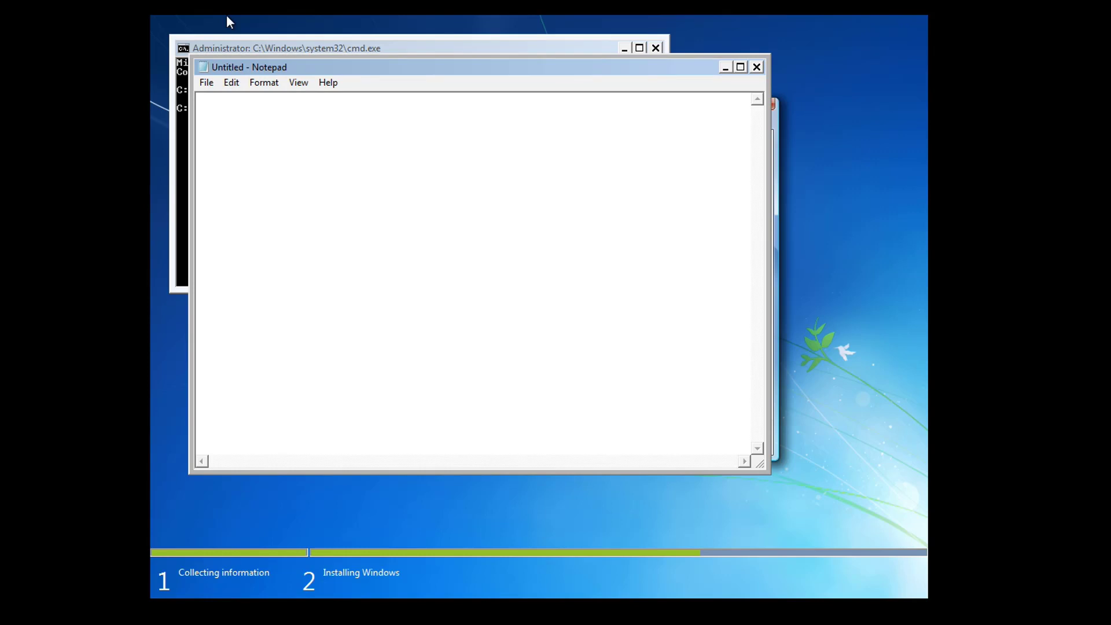
{"action": "left_click", "coordinate": [205, 84]}
{"action": "left_click", "coordinate": [251, 142]}
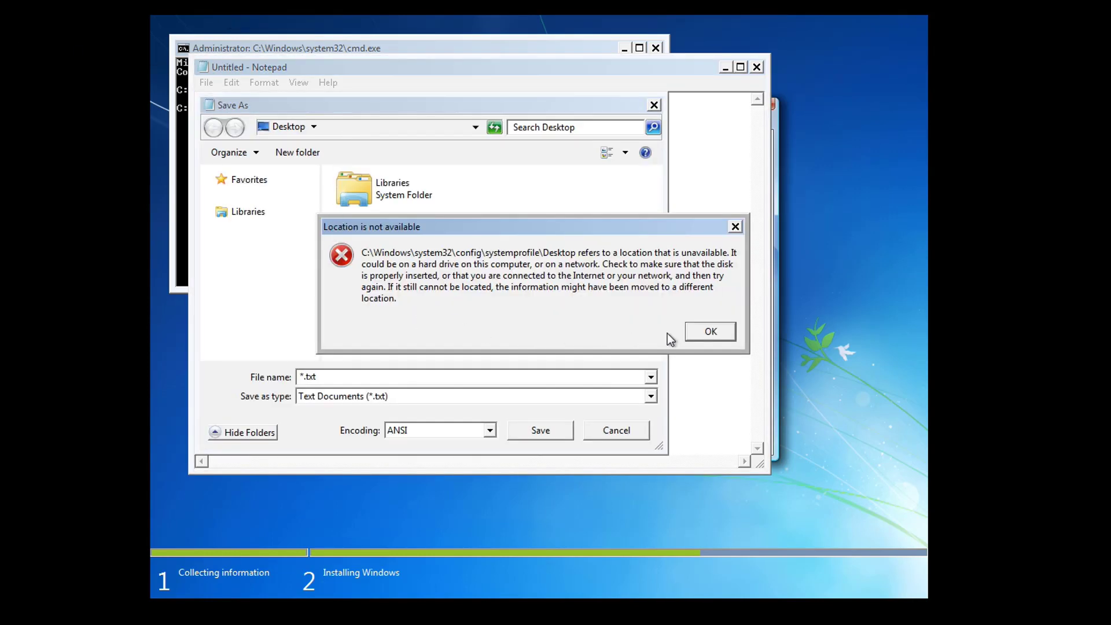
{"action": "left_click", "coordinate": [726, 328]}
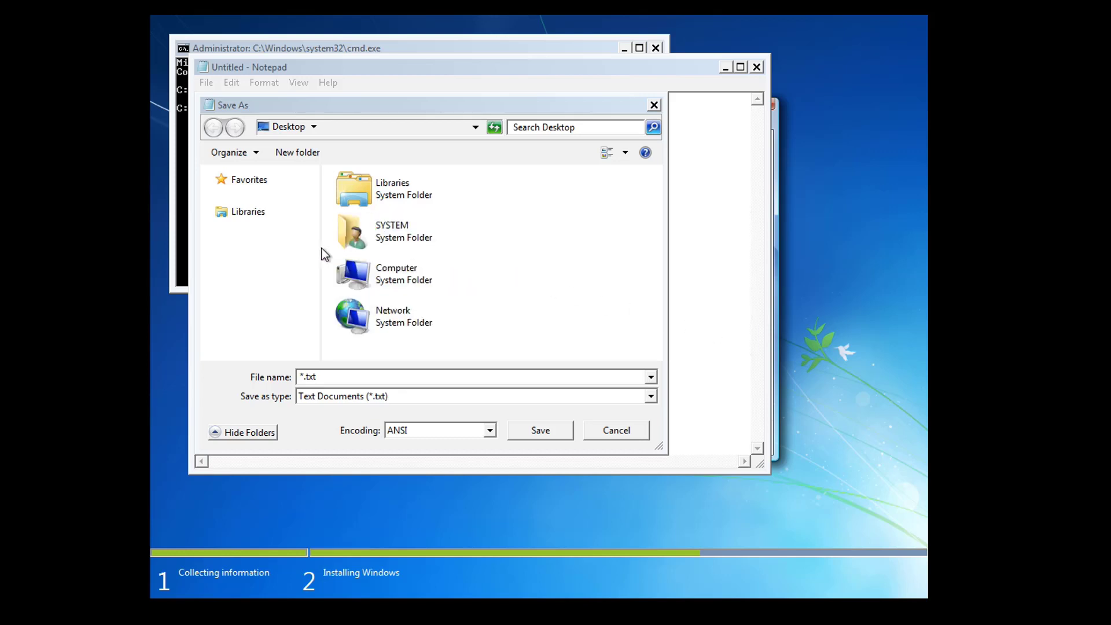
{"action": "double_click", "coordinate": [371, 272]}
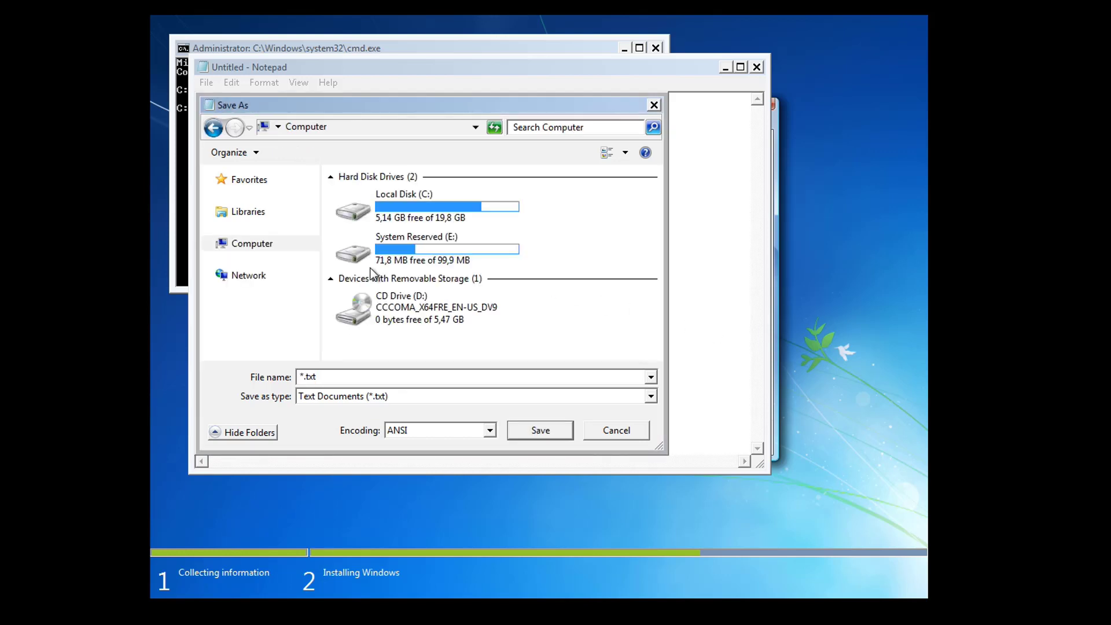
{"action": "left_click", "coordinate": [454, 214]}
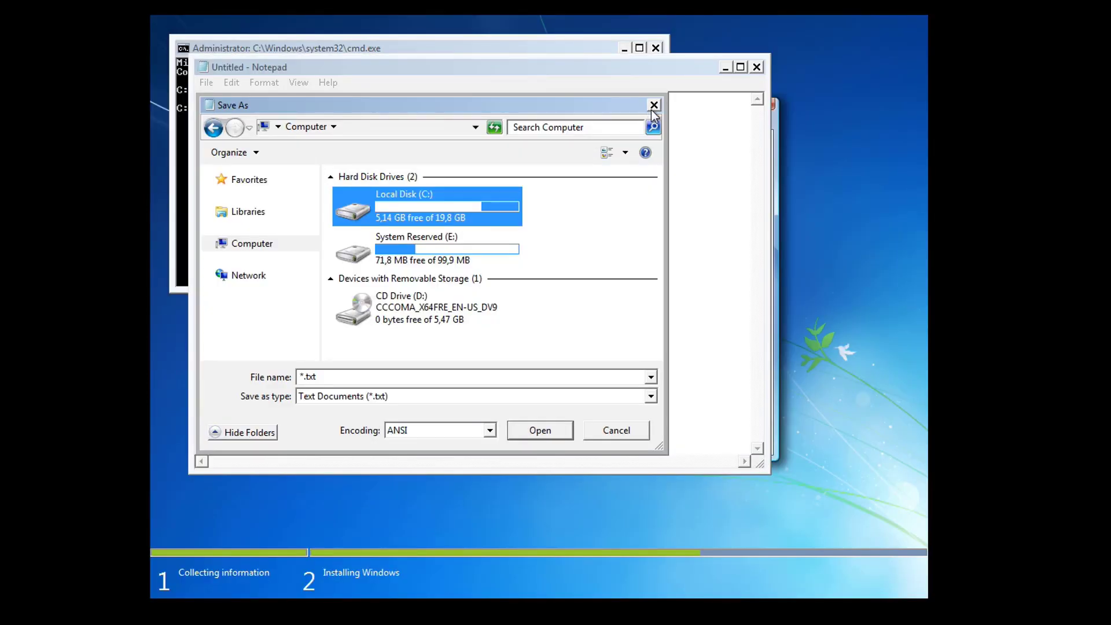
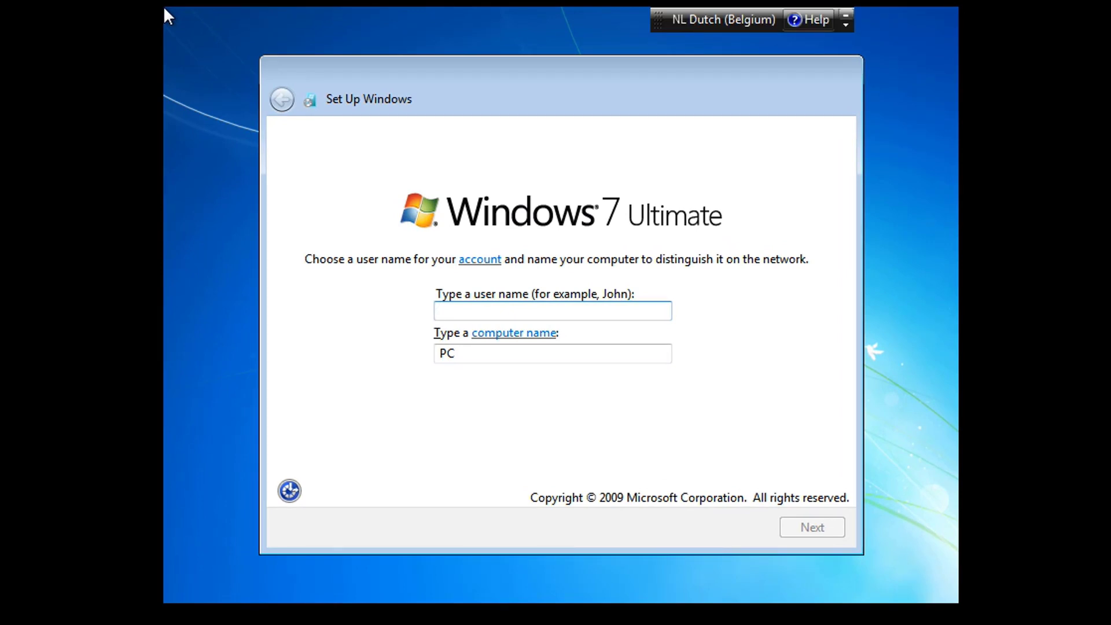
- Set the account user name to "The Windows hero" and continue without setting an account password
{"action": "type", "text": "Y"}
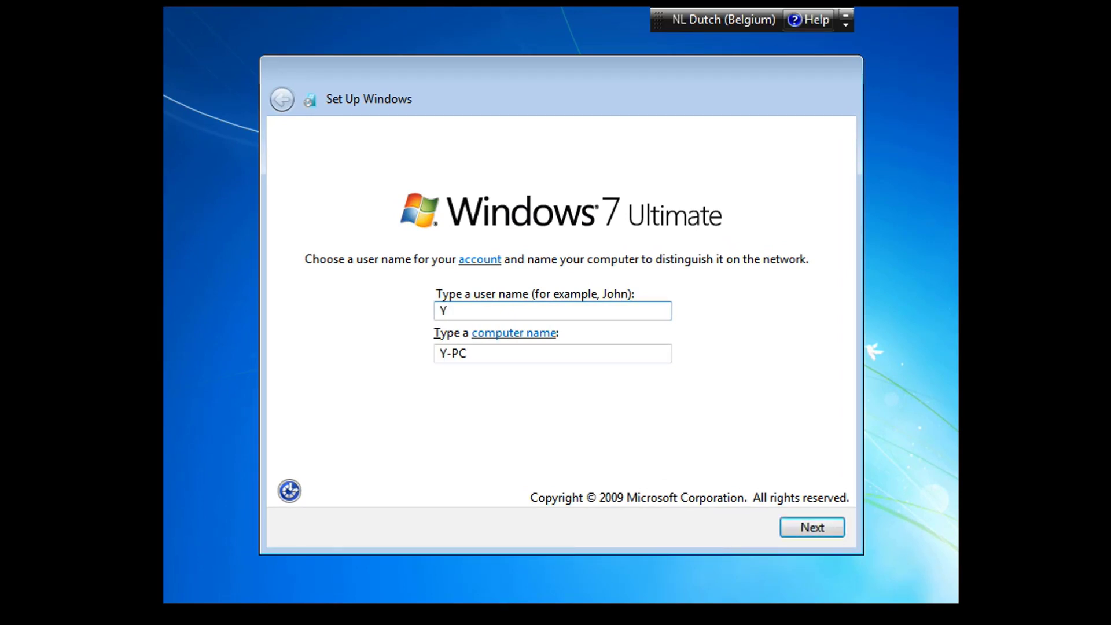
{"action": "key", "text": "BackSpace"}
{"action": "type", "text": "The"}
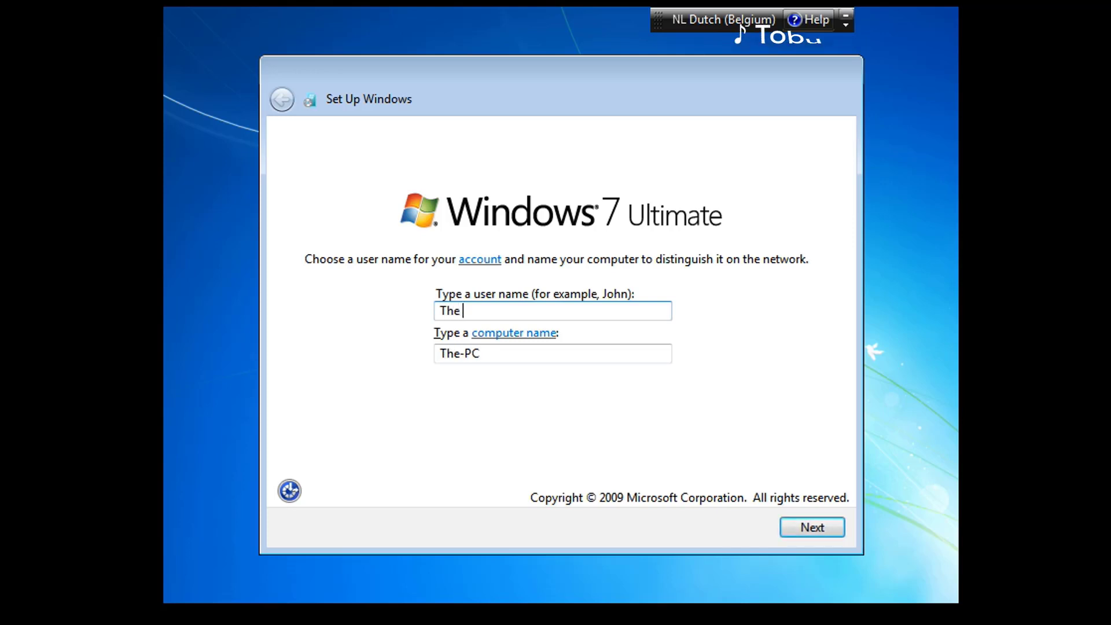
{"action": "type", "text": " Win"}
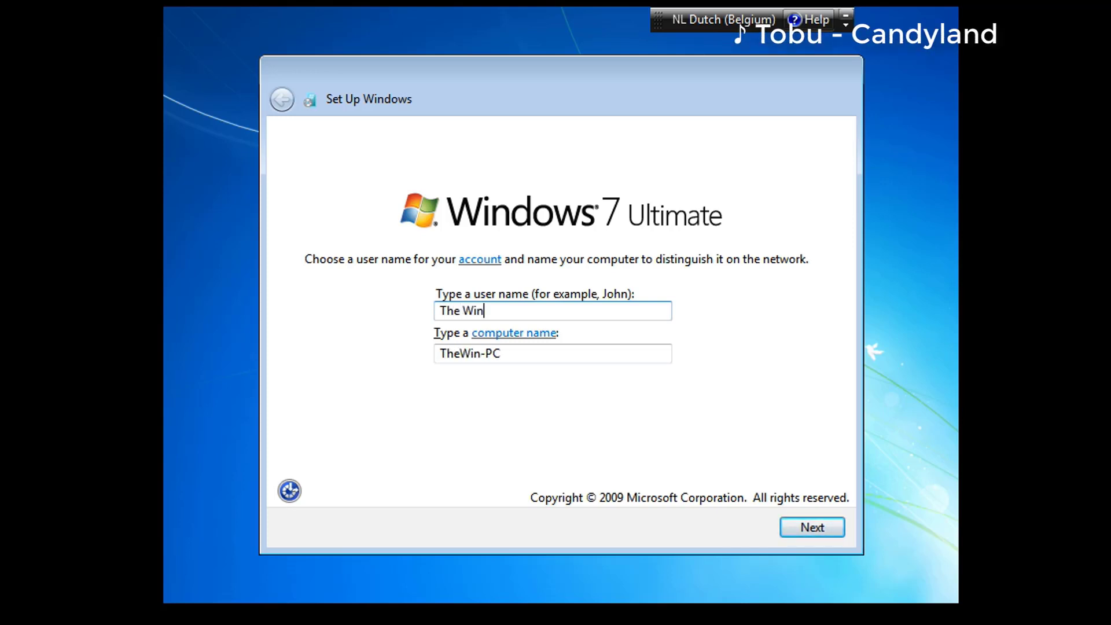
{"action": "type", "text": "s hero"}
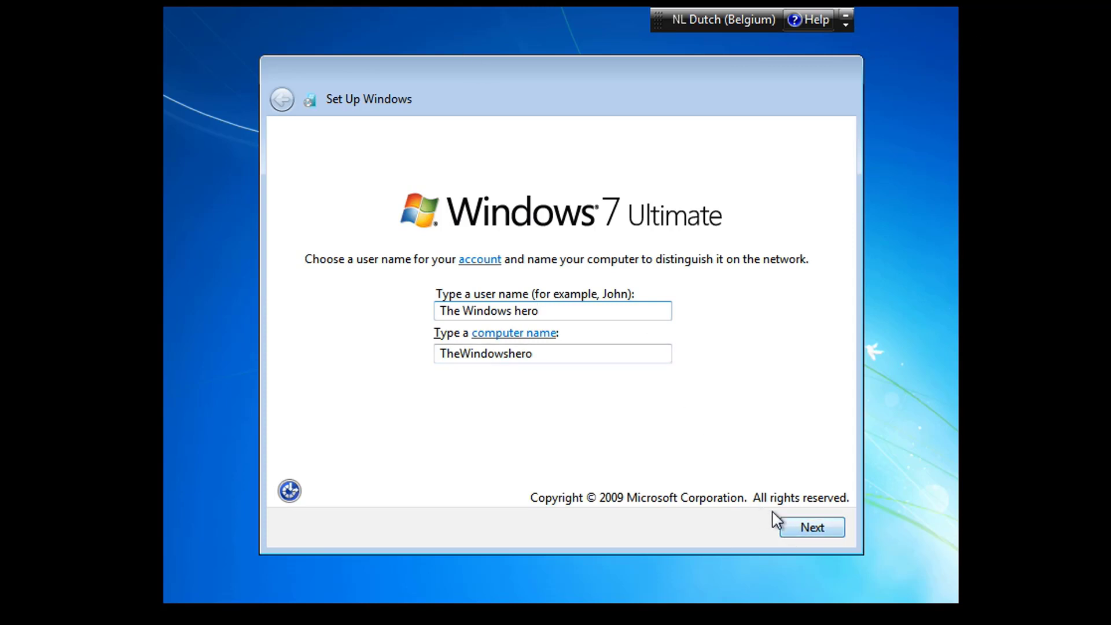
{"action": "left_click", "coordinate": [808, 532]}
{"action": "left_click", "coordinate": [806, 532]}
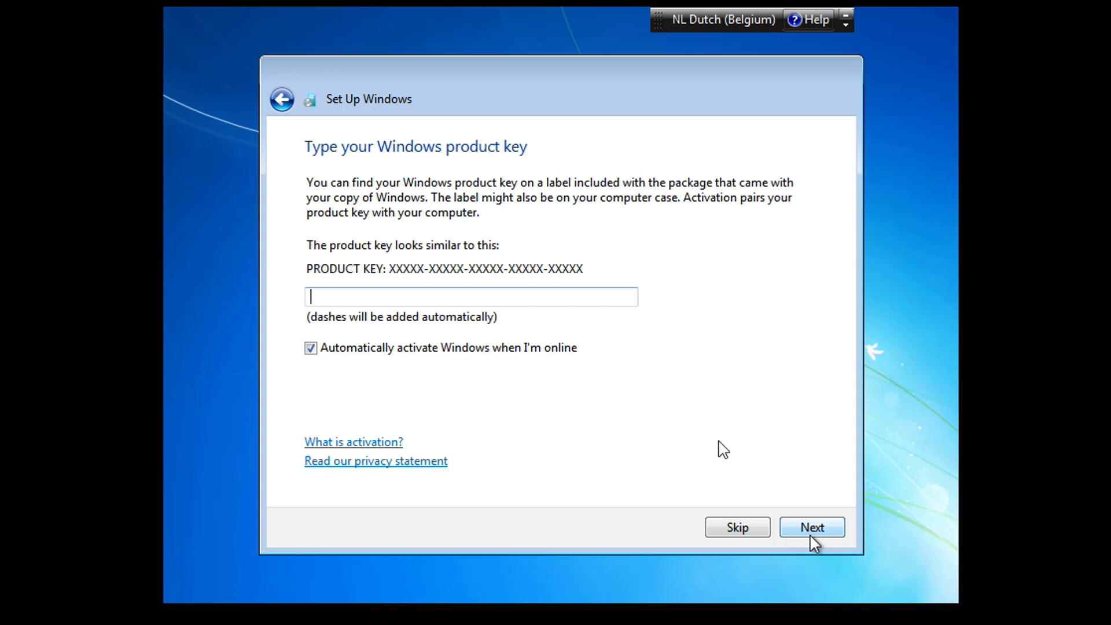
- Complete Windows setup without a product key, using Ask me later for updates, the Brussels time zone and Home network
{"action": "left_click", "coordinate": [732, 527]}
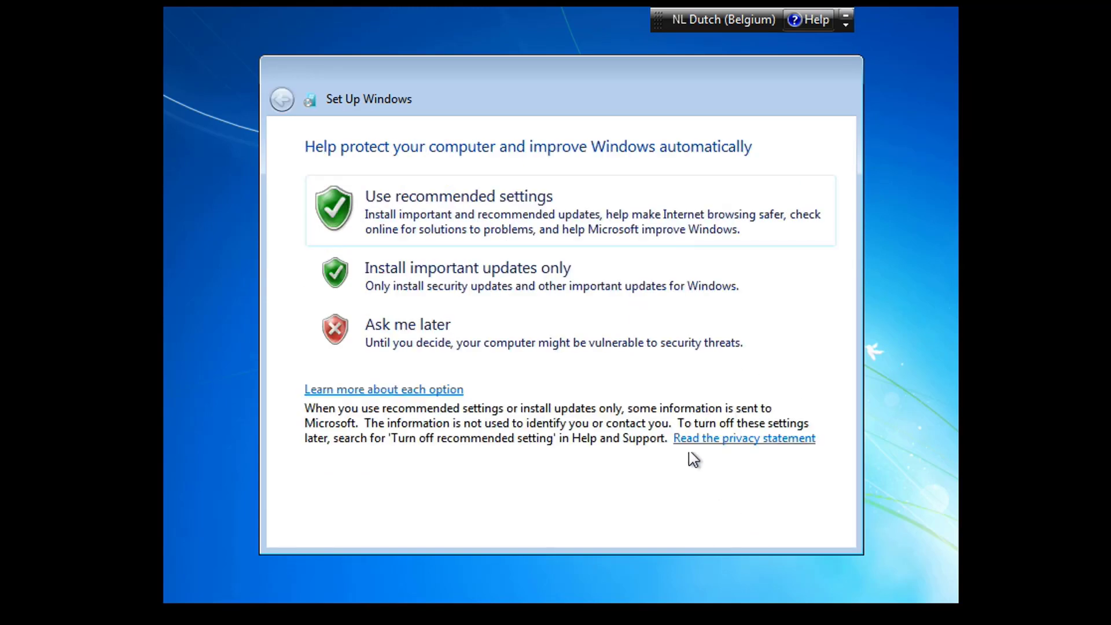
{"action": "left_click", "coordinate": [508, 325]}
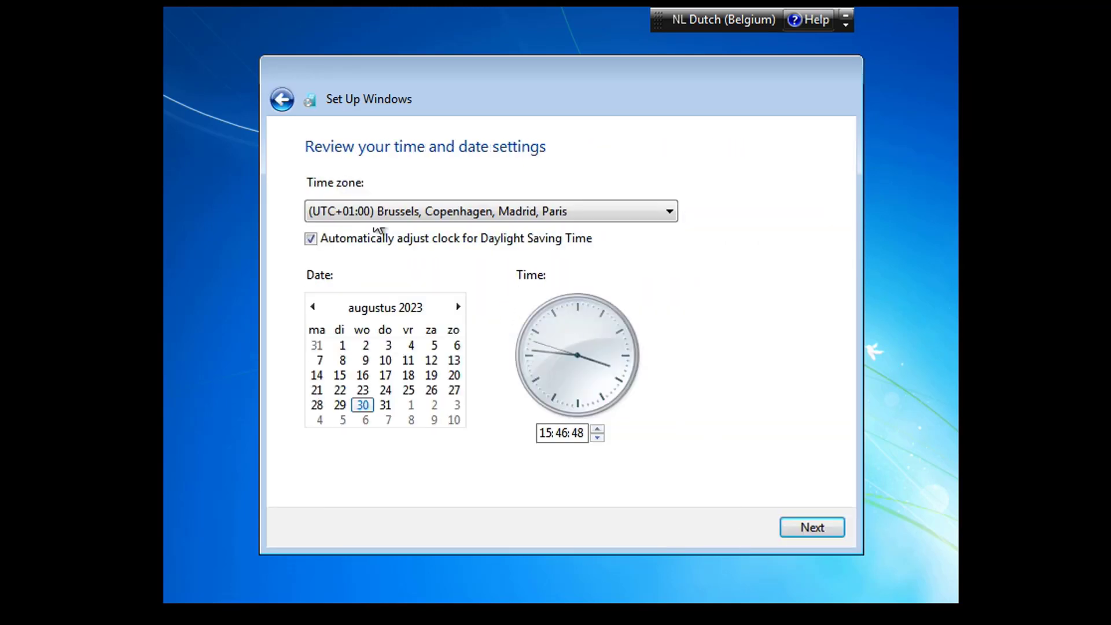
{"action": "left_click", "coordinate": [831, 533]}
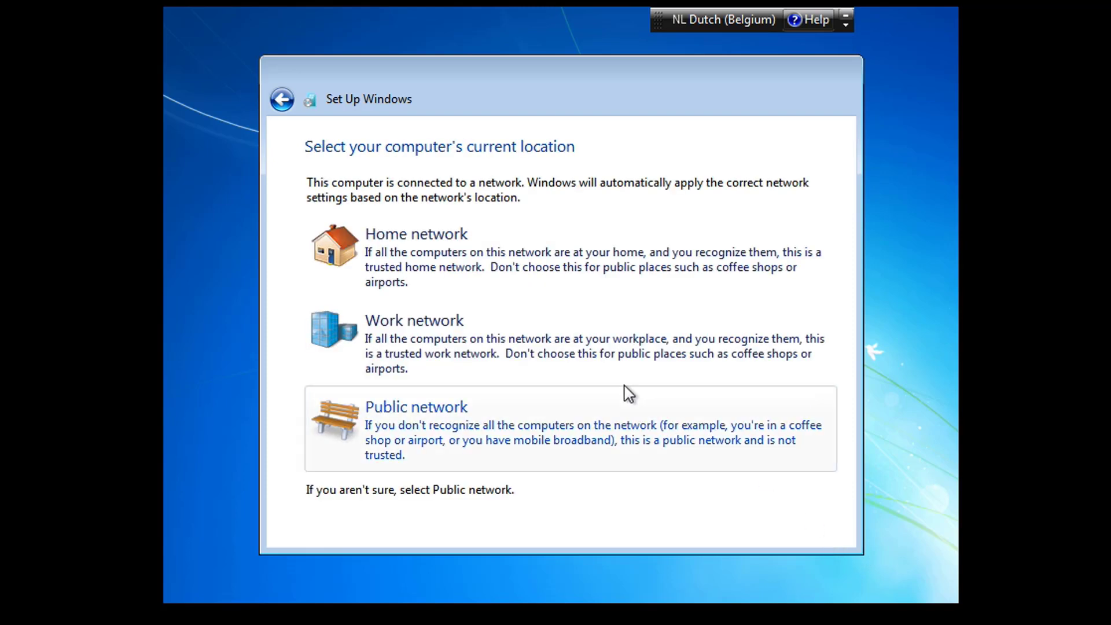
{"action": "left_click", "coordinate": [475, 259]}
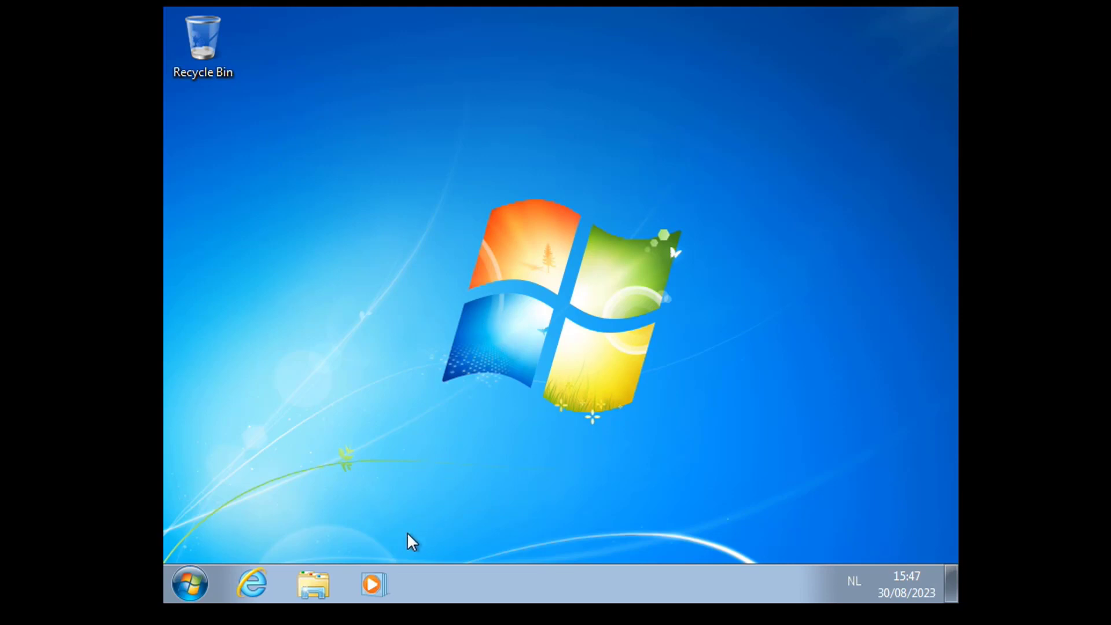
- Unpin Windows Media Player and Internet Explorer from the taskbar and reveal the hidden notification icons
{"action": "right_click", "coordinate": [388, 579]}
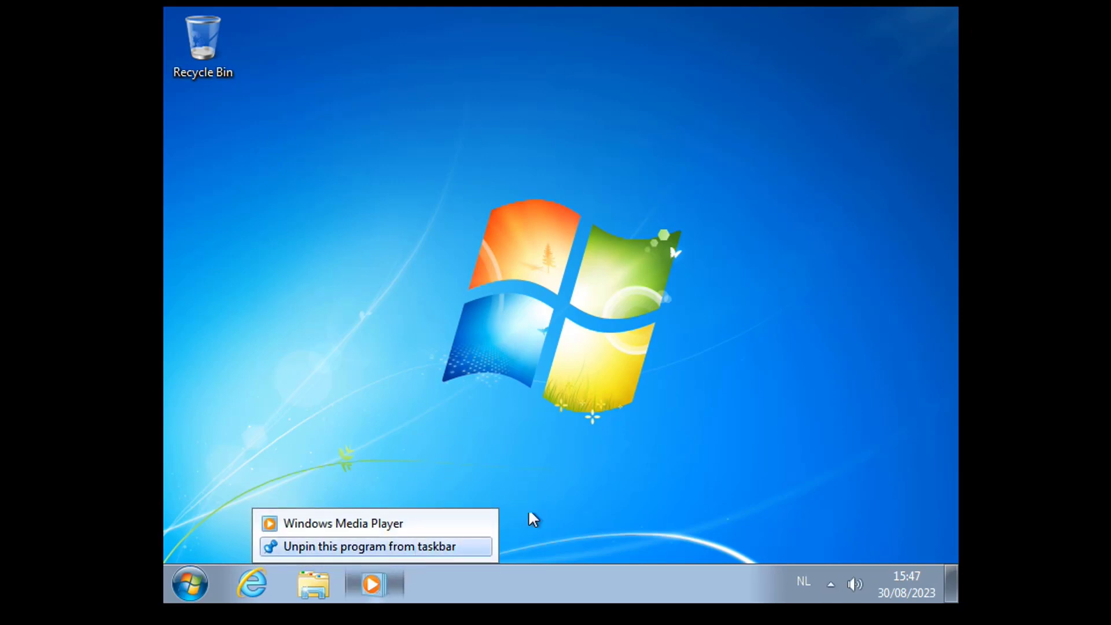
{"action": "left_click", "coordinate": [434, 332]}
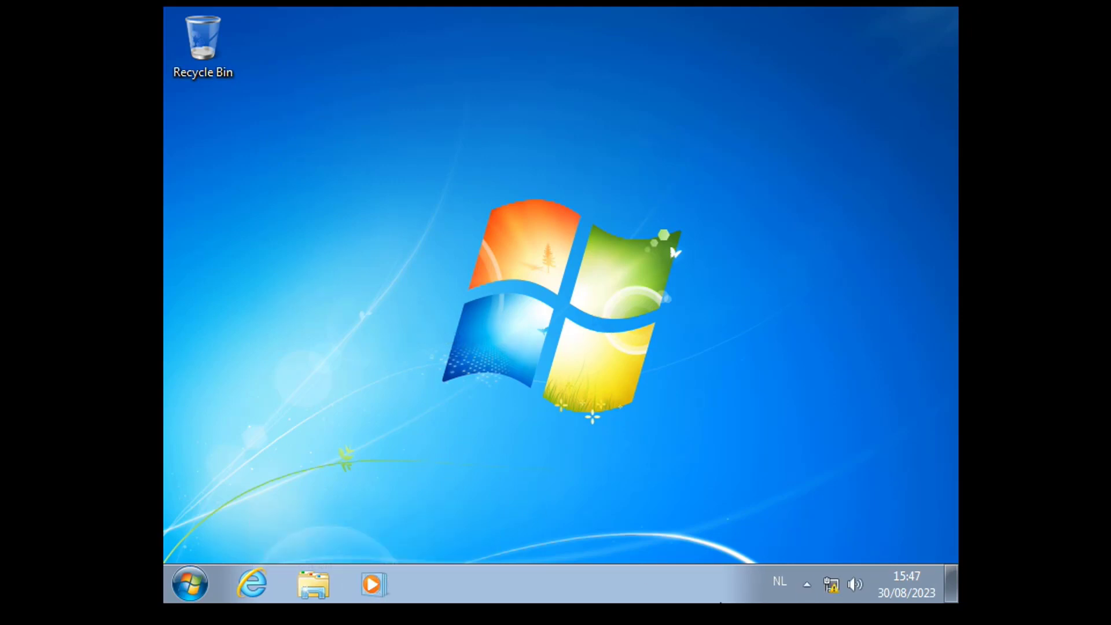
{"action": "left_click", "coordinate": [807, 584]}
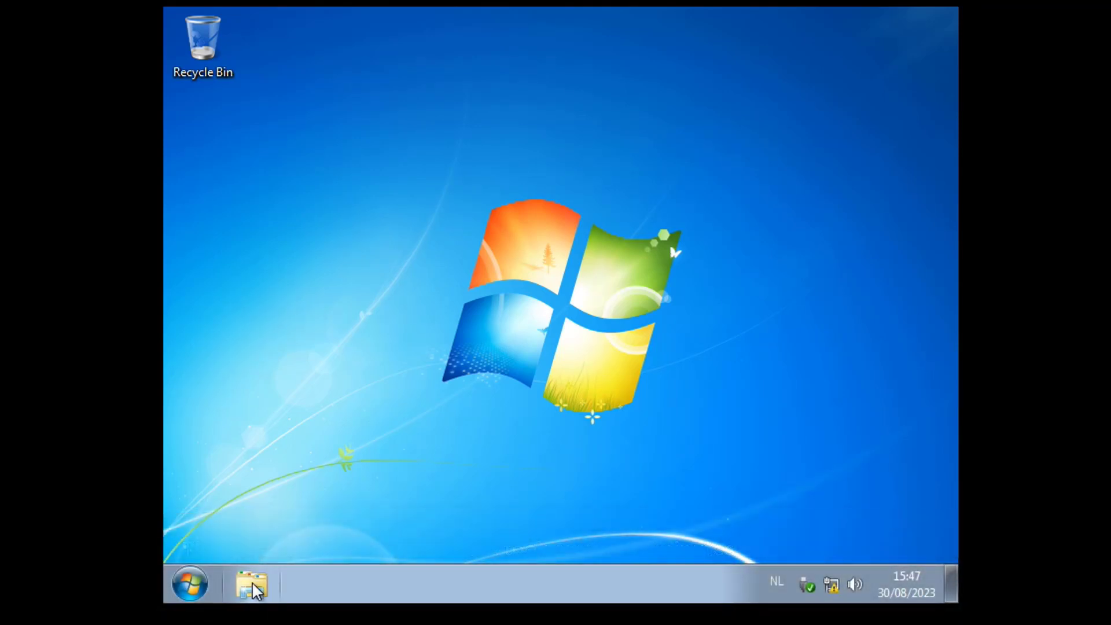
- Add the Clock, Calendar and CPU Meter gadgets to the desktop and close the gadget gallery
{"action": "left_click", "coordinate": [252, 586]}
{"action": "left_click", "coordinate": [239, 391]}
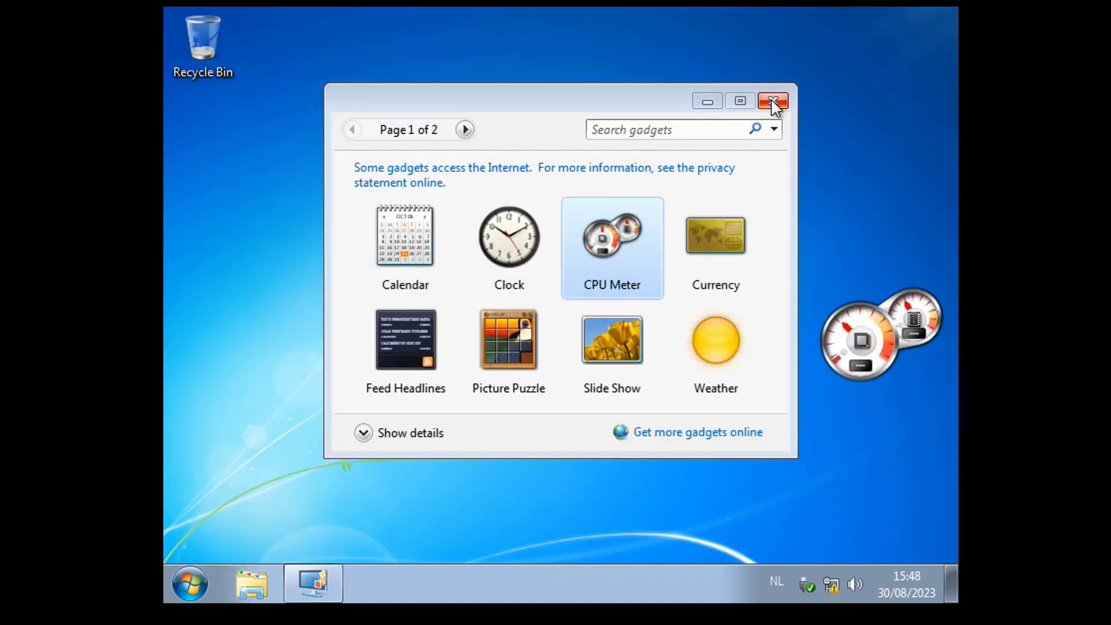
{"action": "left_click", "coordinate": [771, 102]}
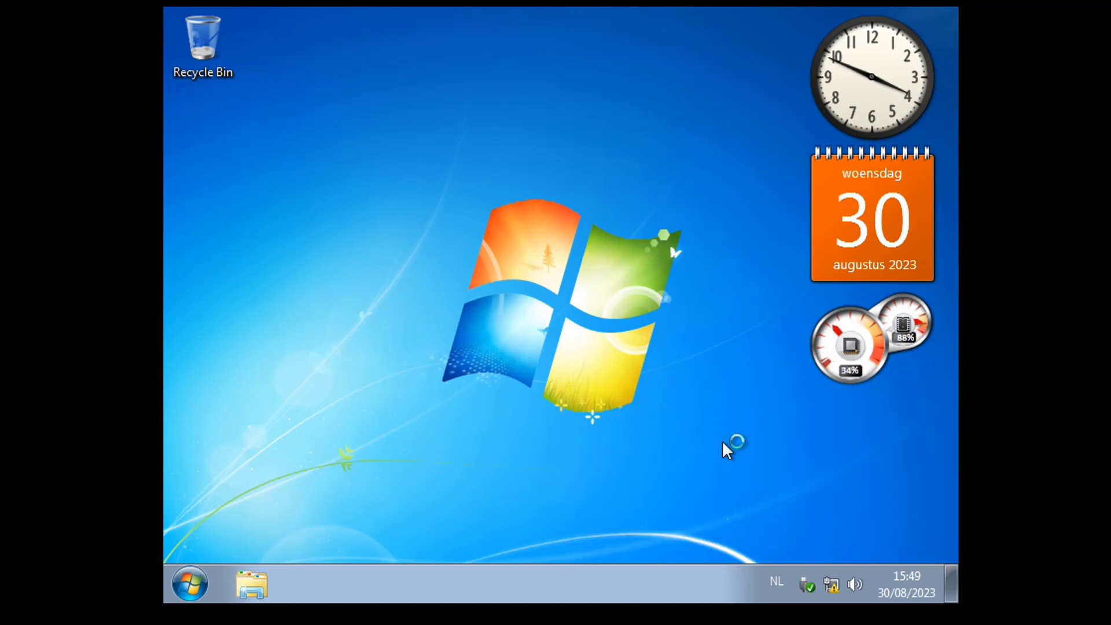
- Open Windows Task Manager and examine the CPU and physical memory usage
{"action": "key", "text": "Return"}
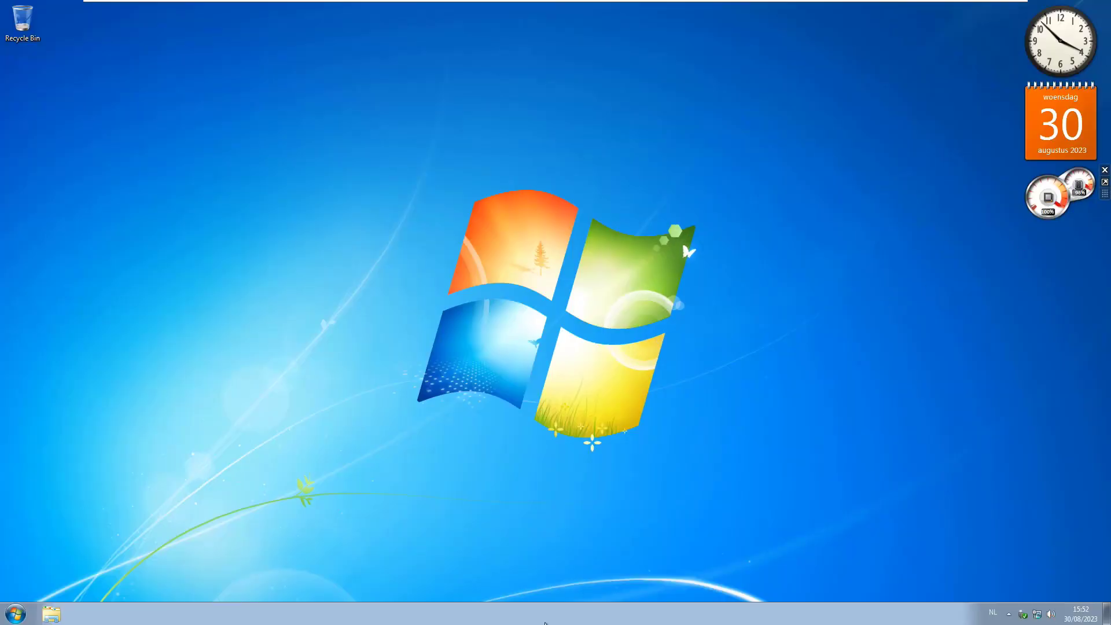
{"action": "right_click", "coordinate": [528, 614]}
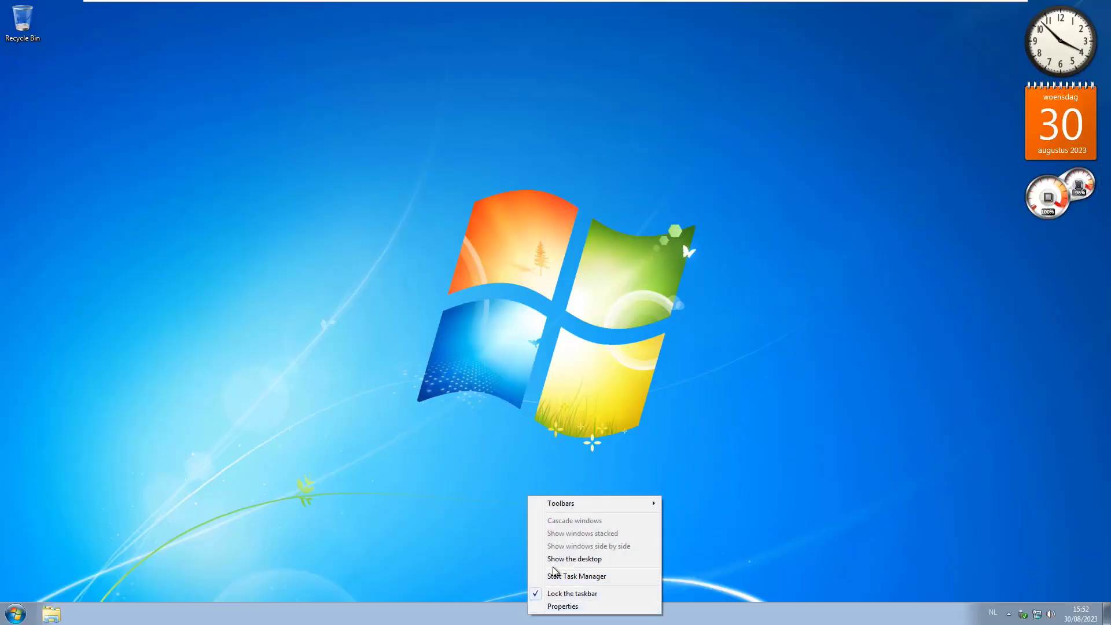
{"action": "left_click", "coordinate": [579, 575]}
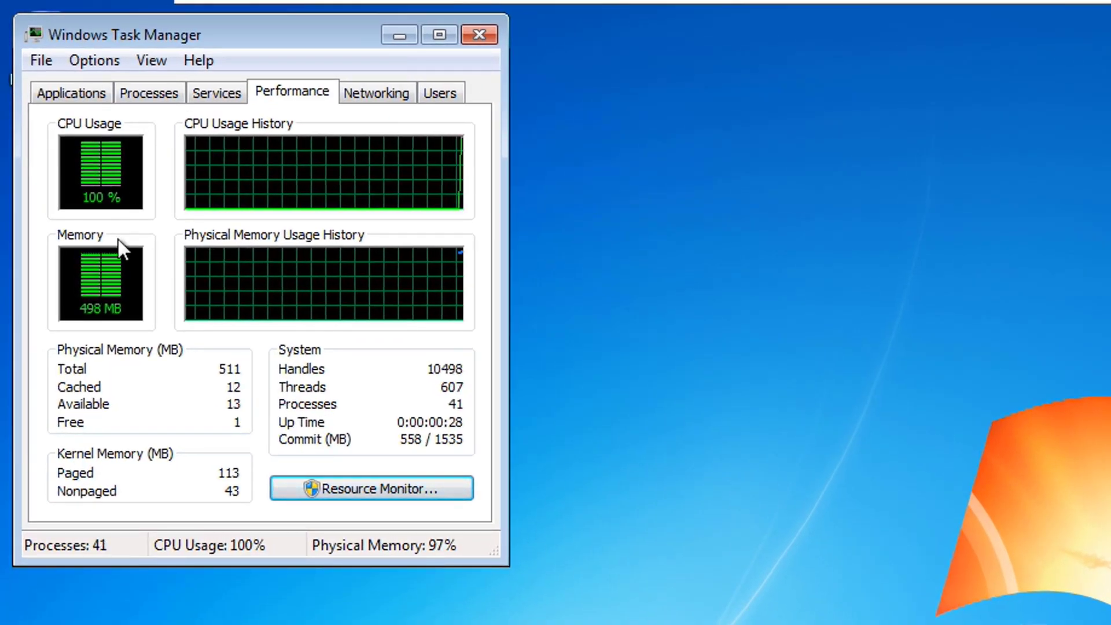
- Minimize Task Manager, open the desktop's Personalization settings and place them in a smaller window in the middle of the desktop
{"action": "left_click", "coordinate": [399, 36]}
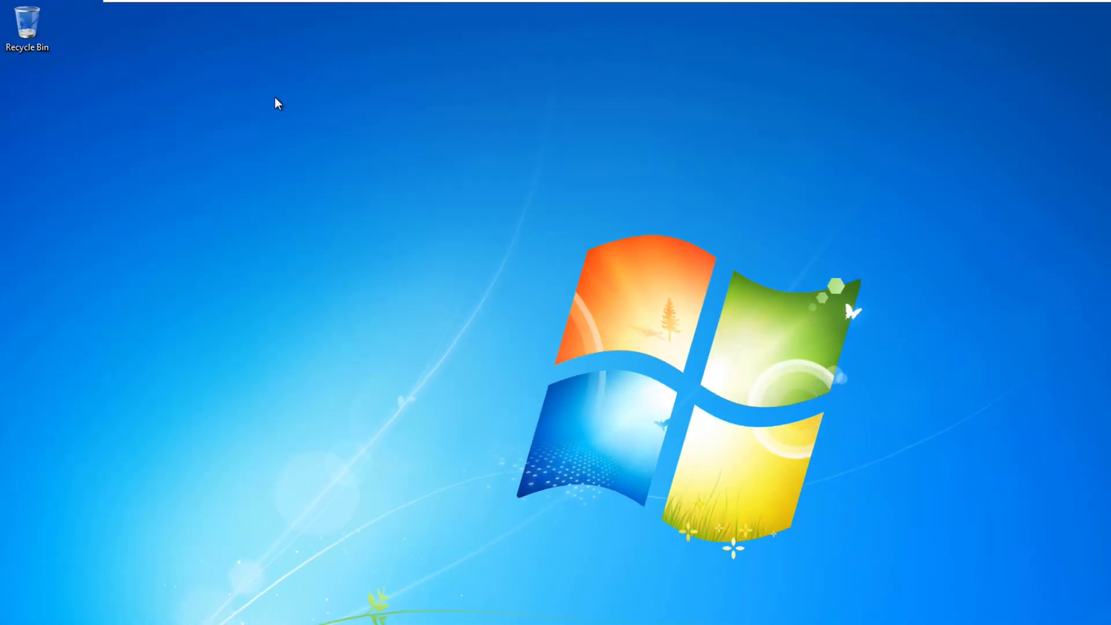
{"action": "right_click", "coordinate": [276, 98]}
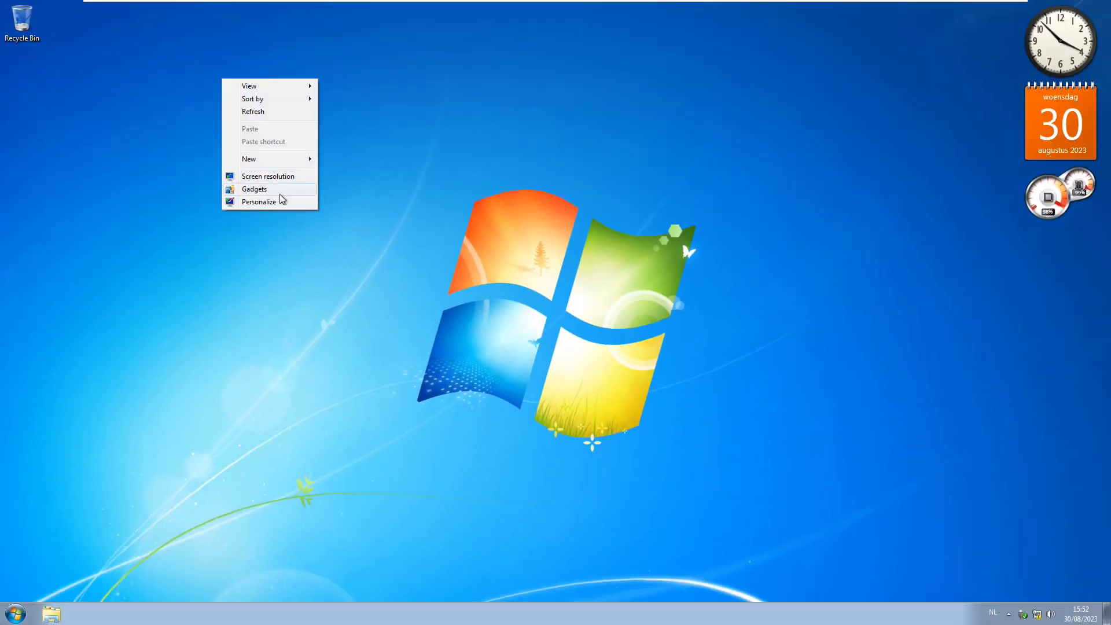
{"action": "left_click", "coordinate": [348, 245]}
{"action": "left_click", "coordinate": [242, 194]}
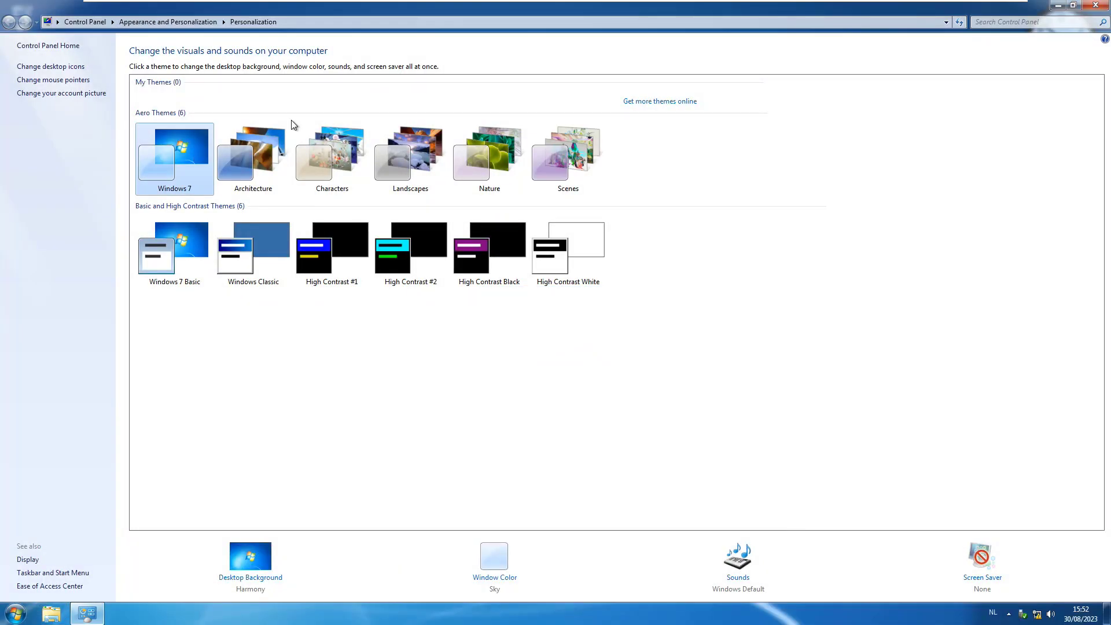
{"action": "left_click", "coordinate": [1073, 4]}
{"action": "left_click_drag", "start_coordinate": [298, 11], "coordinate": [628, 156]}
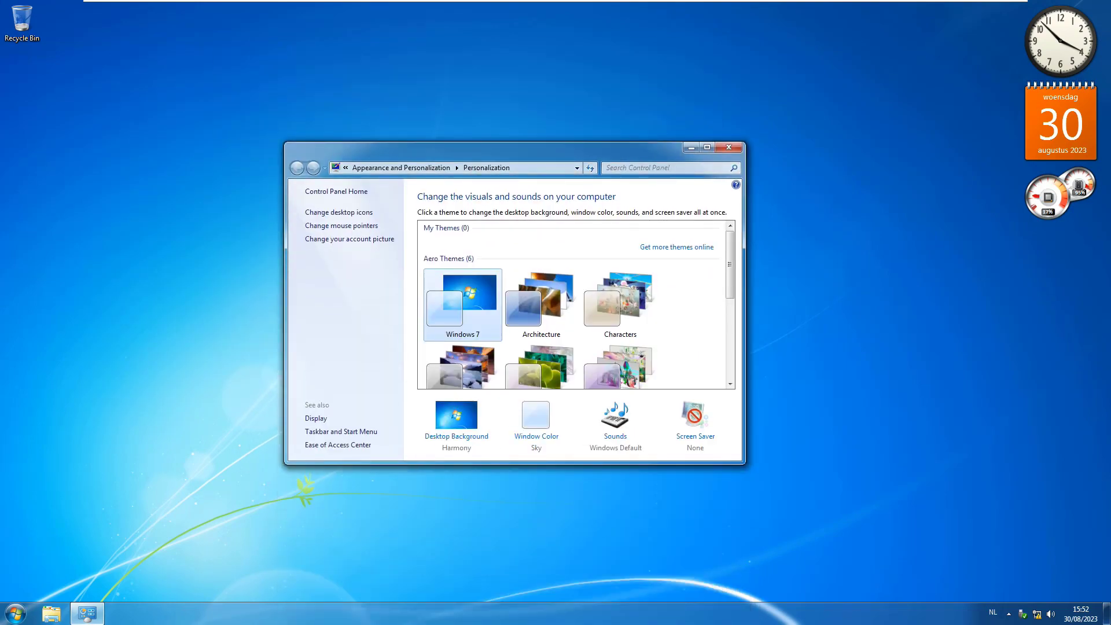
- Reopen Task Manager to watch CPU and memory usage while applying the Architecture Aero theme
{"action": "right_click", "coordinate": [496, 612]}
{"action": "left_click", "coordinate": [555, 568]}
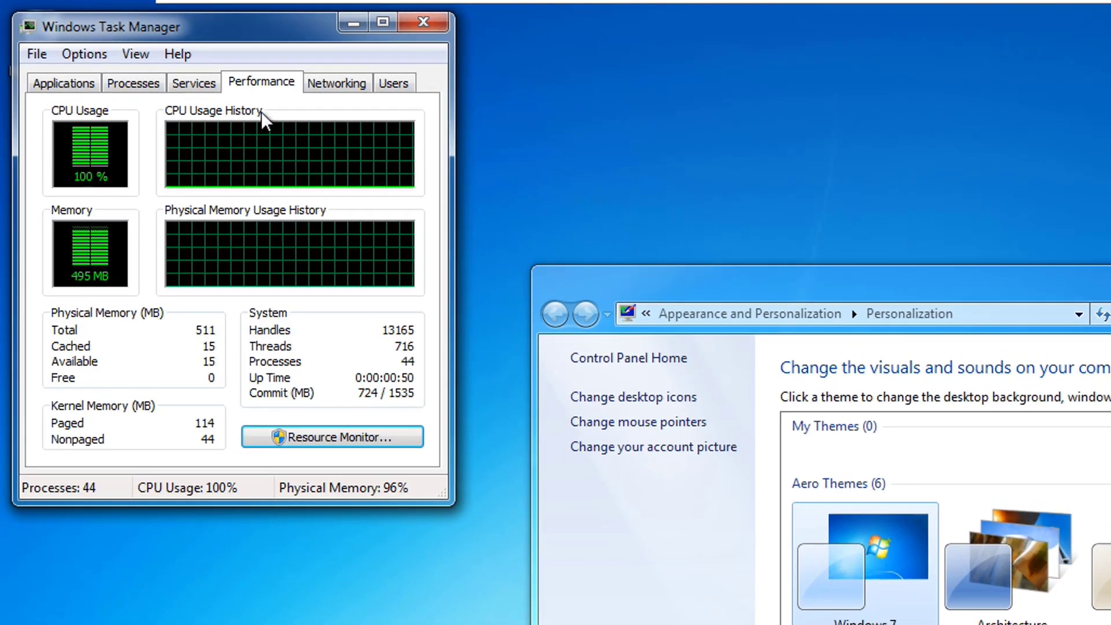
{"action": "left_click", "coordinate": [987, 580]}
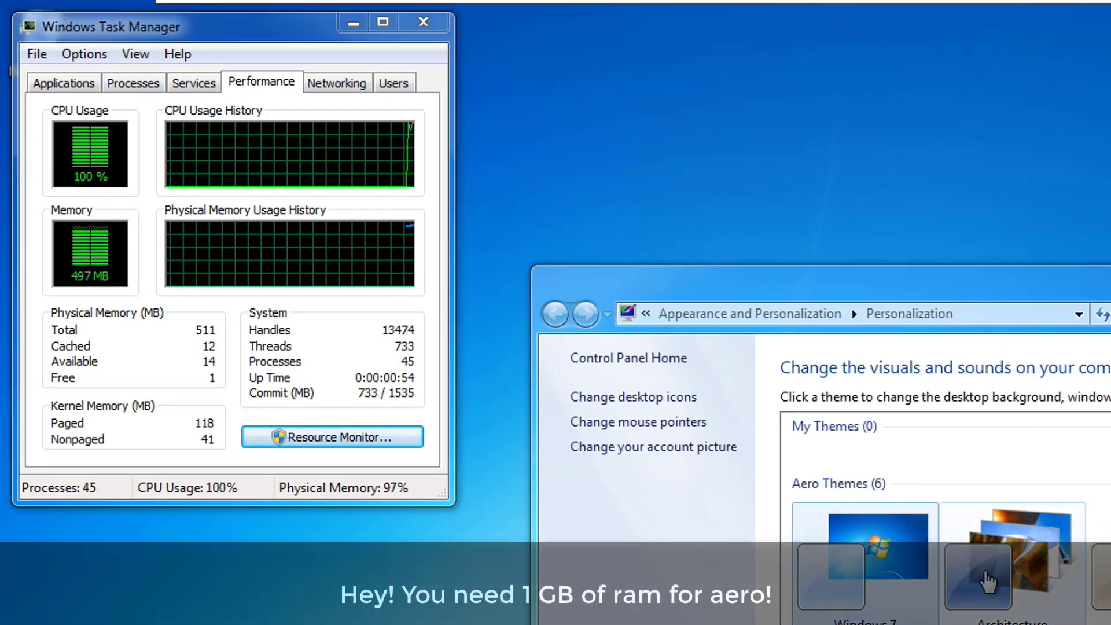
{"action": "left_click", "coordinate": [988, 580]}
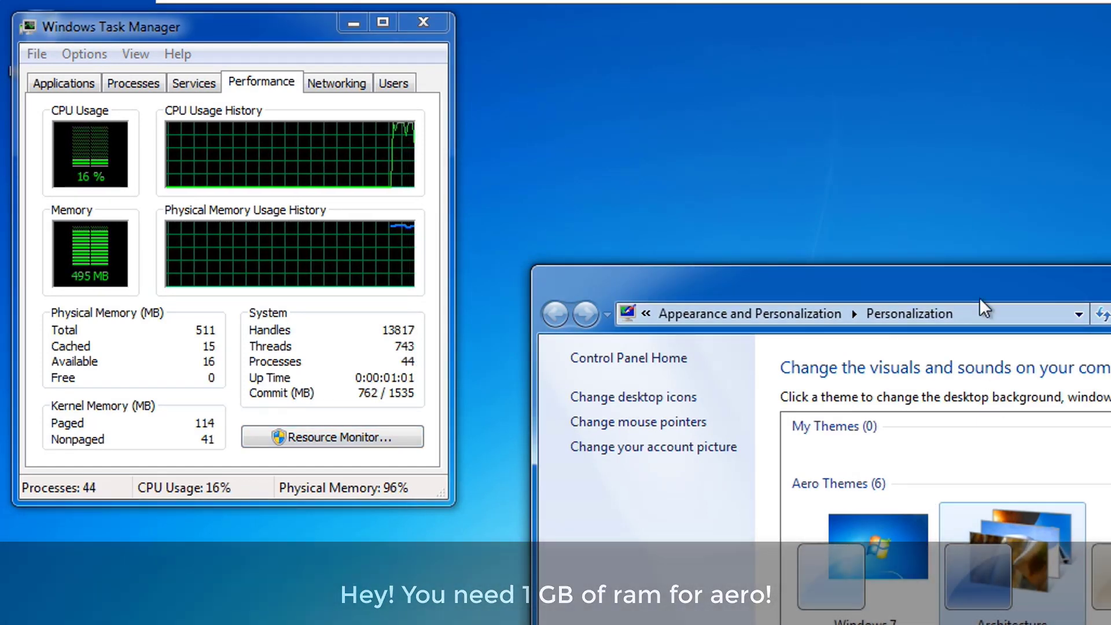
- Move the Personalization window slightly, switch back to the Windows 7 Aero theme and close Task Manager
{"action": "left_click_drag", "start_coordinate": [971, 283], "coordinate": [952, 304]}
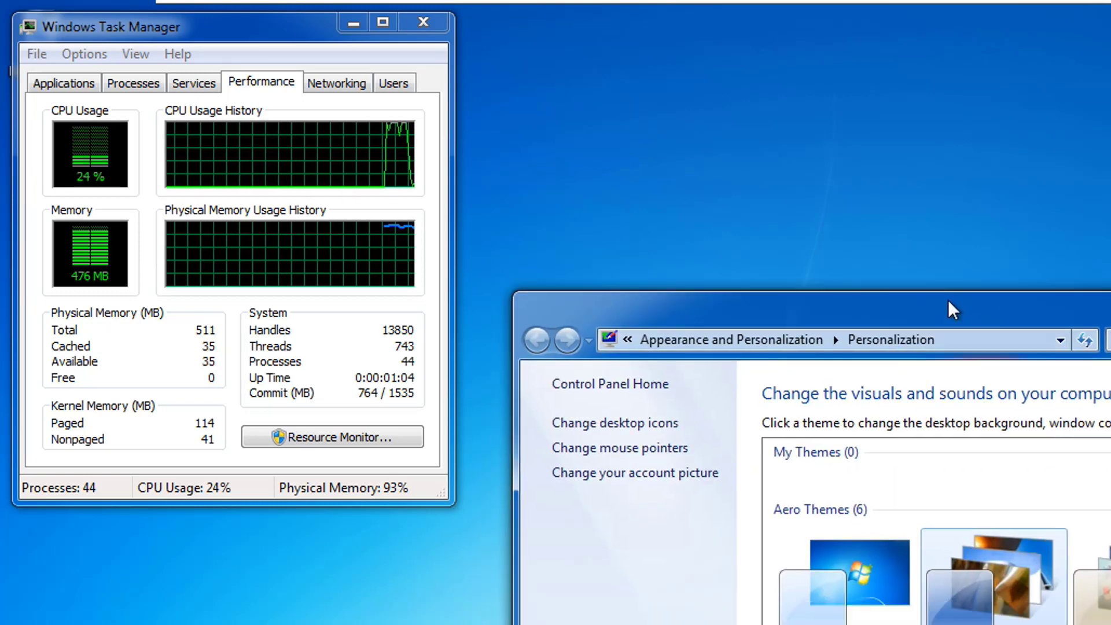
{"action": "left_click", "coordinate": [863, 586]}
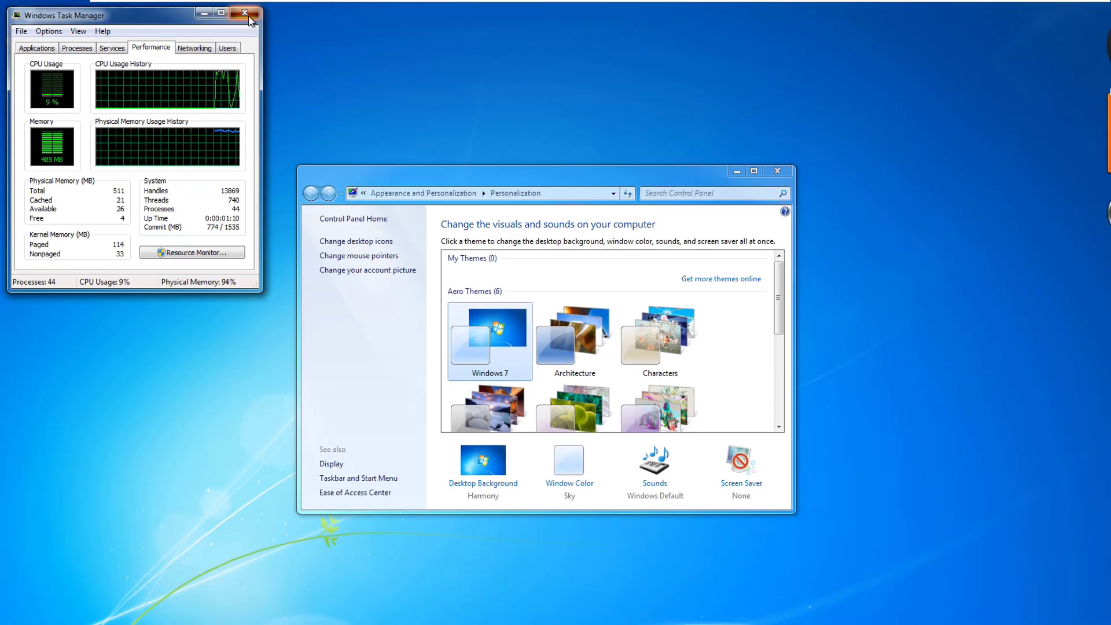
{"action": "left_click", "coordinate": [248, 16]}
- Lower the color intensity of the window borders to the minimum and save the changes
{"action": "left_click", "coordinate": [569, 461]}
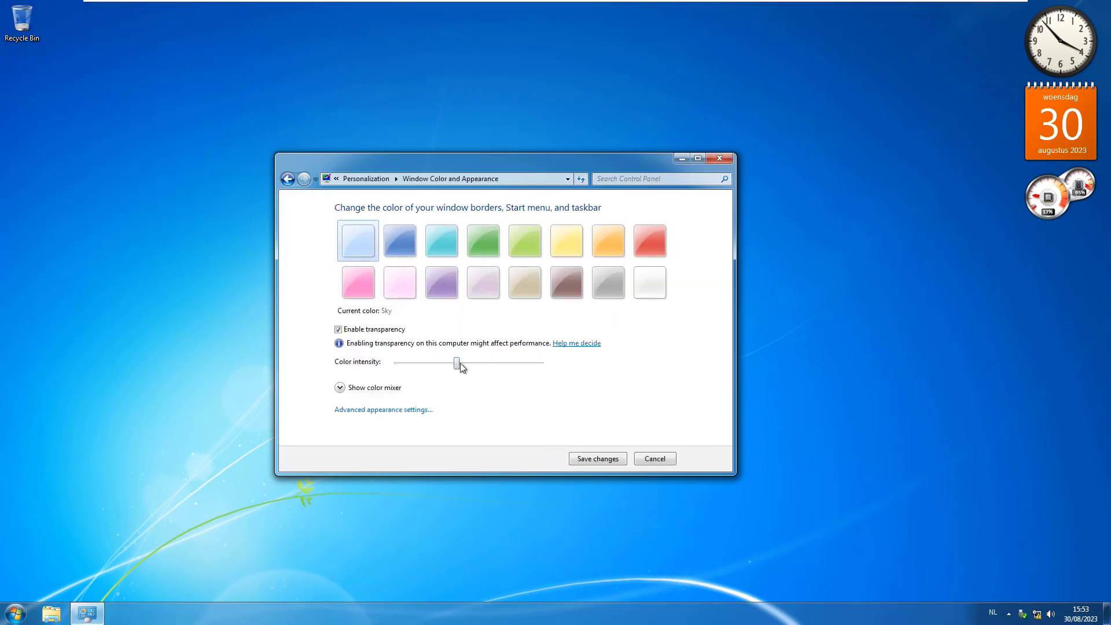
{"action": "left_click_drag", "start_coordinate": [497, 391], "coordinate": [406, 397]}
{"action": "left_click", "coordinate": [592, 459]}
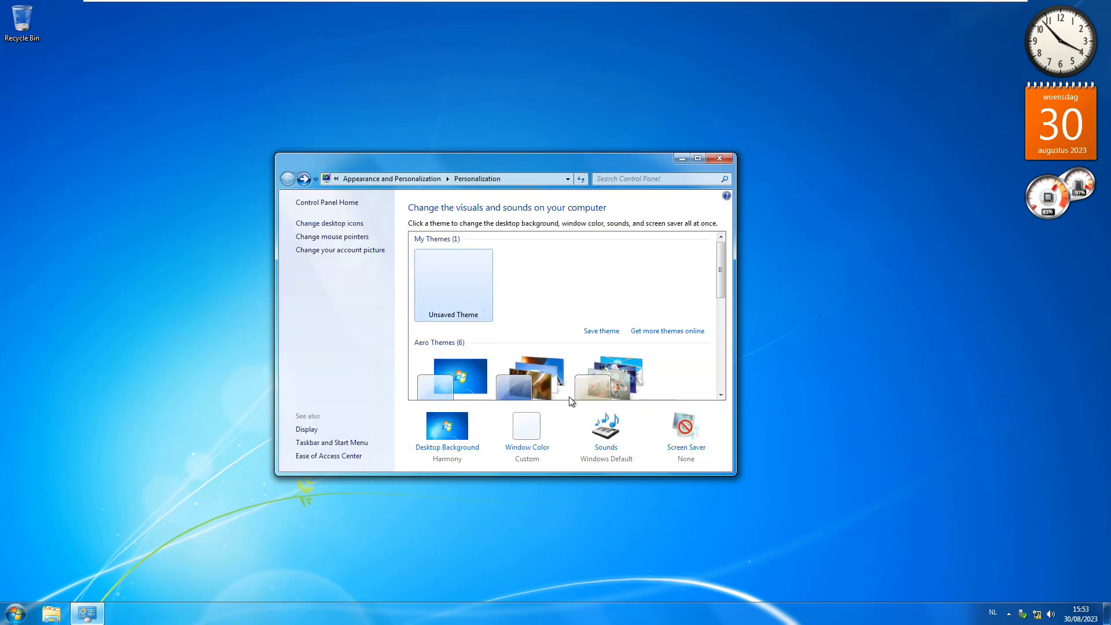
- Launch Purble Place from the Games folder and start its cake-making game
{"action": "left_click", "coordinate": [16, 614]}
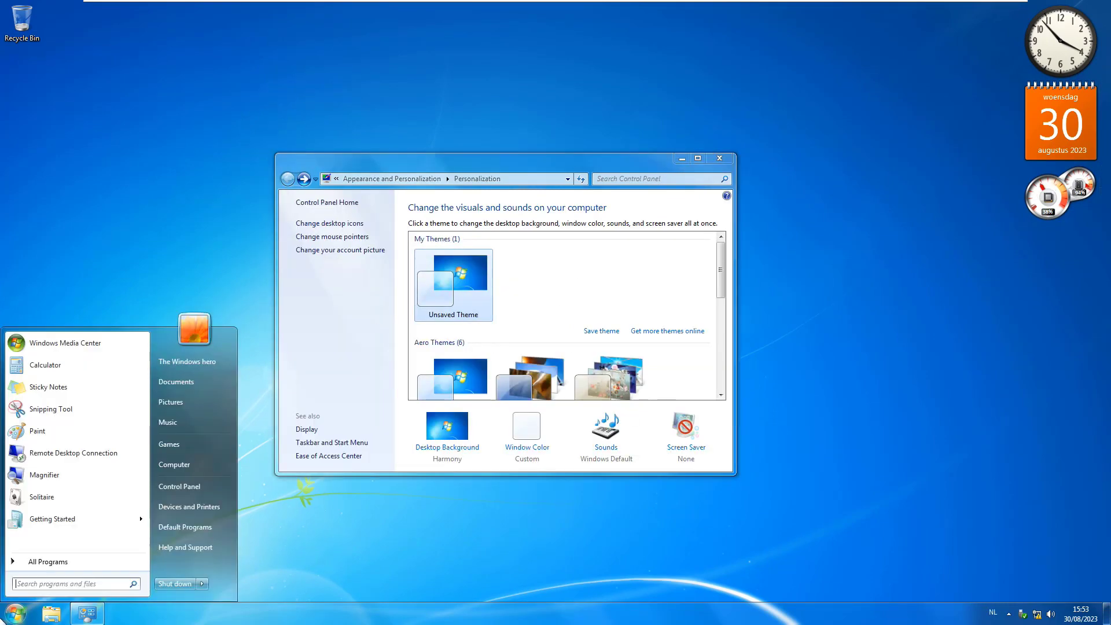
{"action": "left_click", "coordinate": [173, 444]}
{"action": "left_click", "coordinate": [475, 293]}
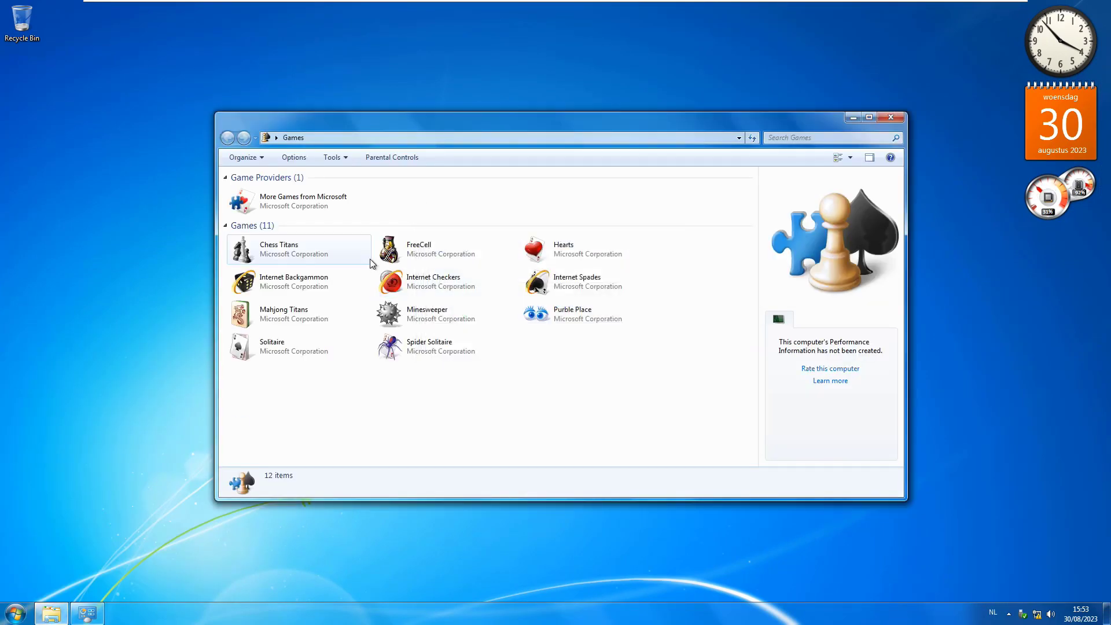
{"action": "double_click", "coordinate": [576, 315]}
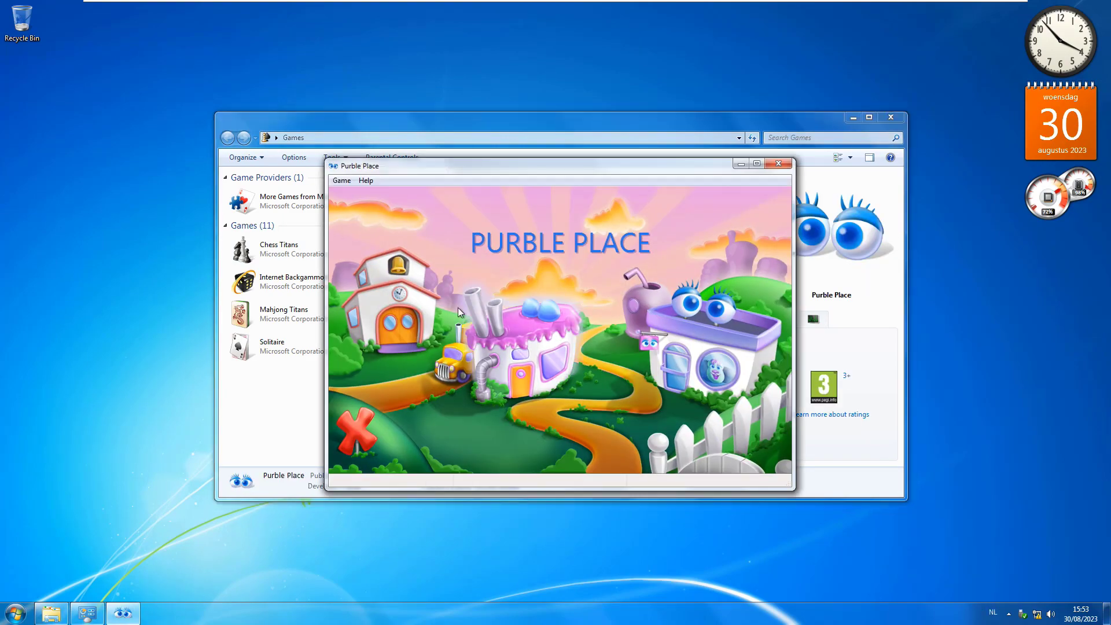
{"action": "left_click", "coordinate": [693, 347]}
{"action": "left_click", "coordinate": [518, 282]}
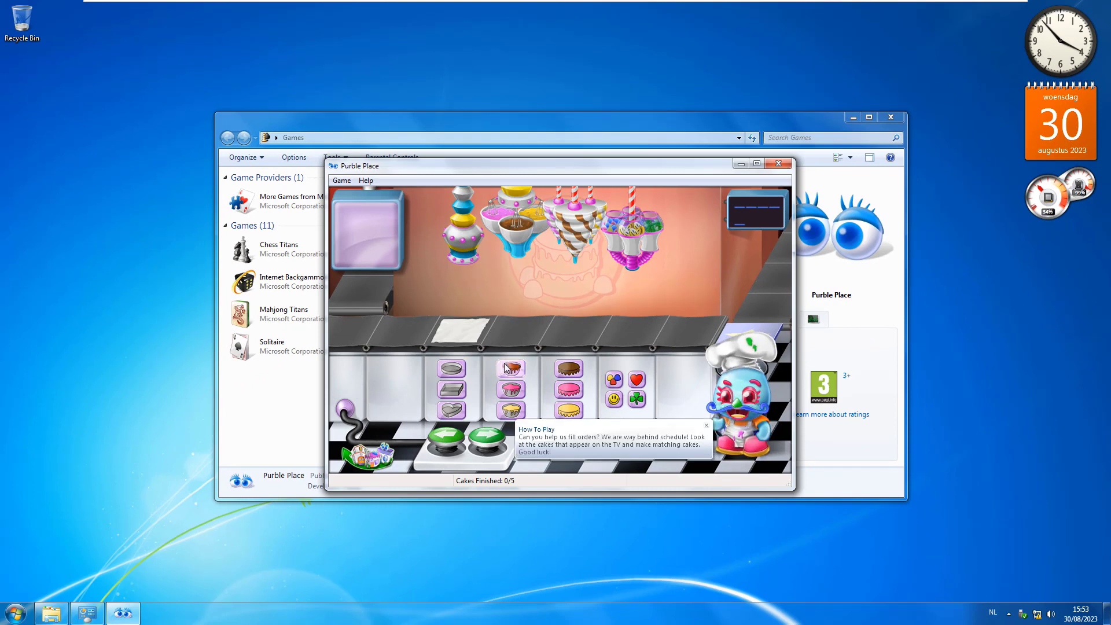
- Make a heart-shaped cake with pink batter and send it along the conveyor without icing
{"action": "left_click", "coordinate": [451, 409]}
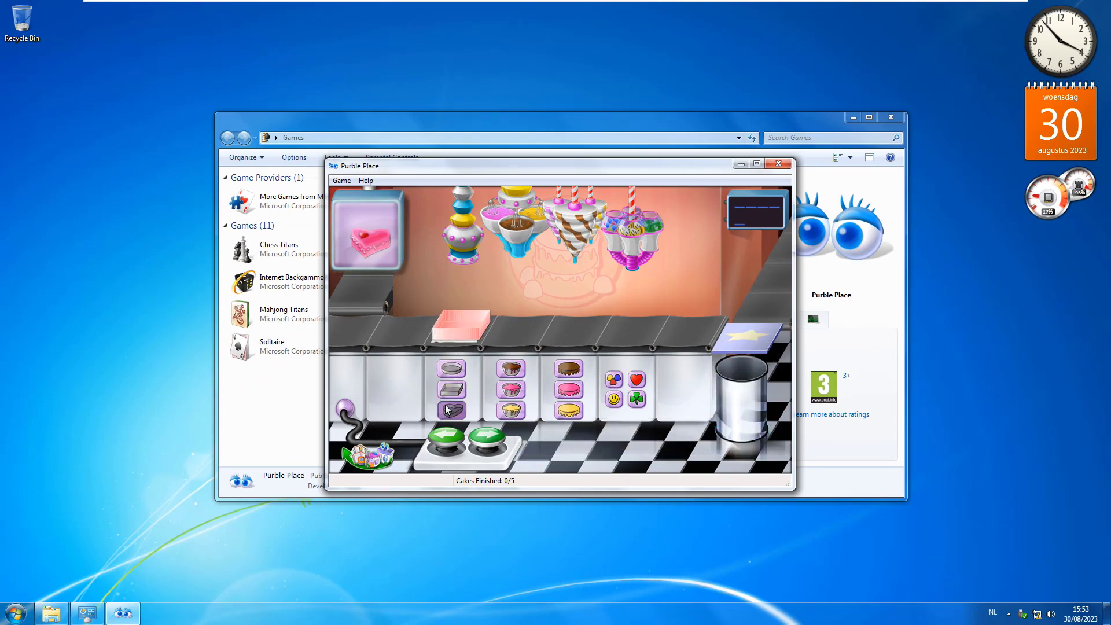
{"action": "left_click", "coordinate": [478, 433]}
{"action": "left_click", "coordinate": [511, 368]}
{"action": "left_click", "coordinate": [479, 434]}
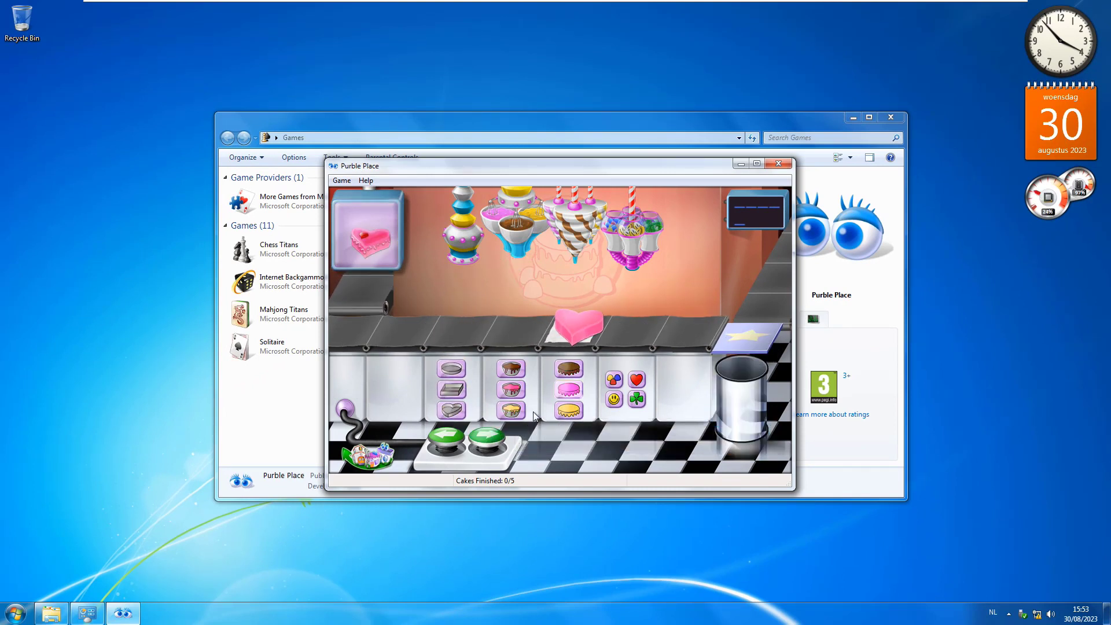
{"action": "left_click", "coordinate": [481, 435]}
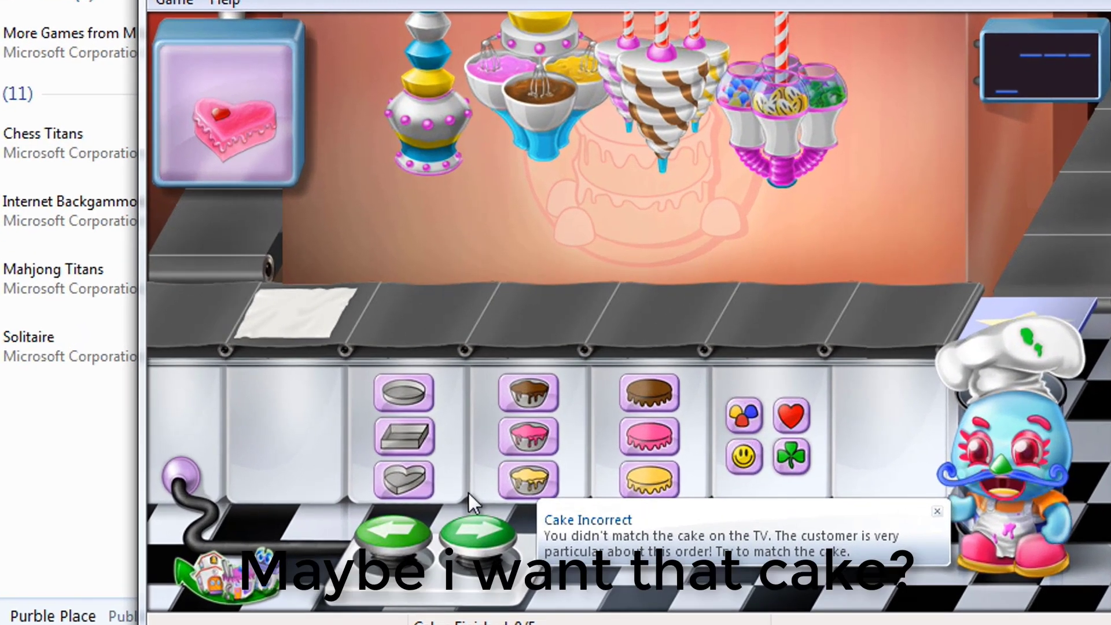
- Make a round cake with yellow batter and move it to the end of the conveyor
{"action": "left_click", "coordinate": [449, 369]}
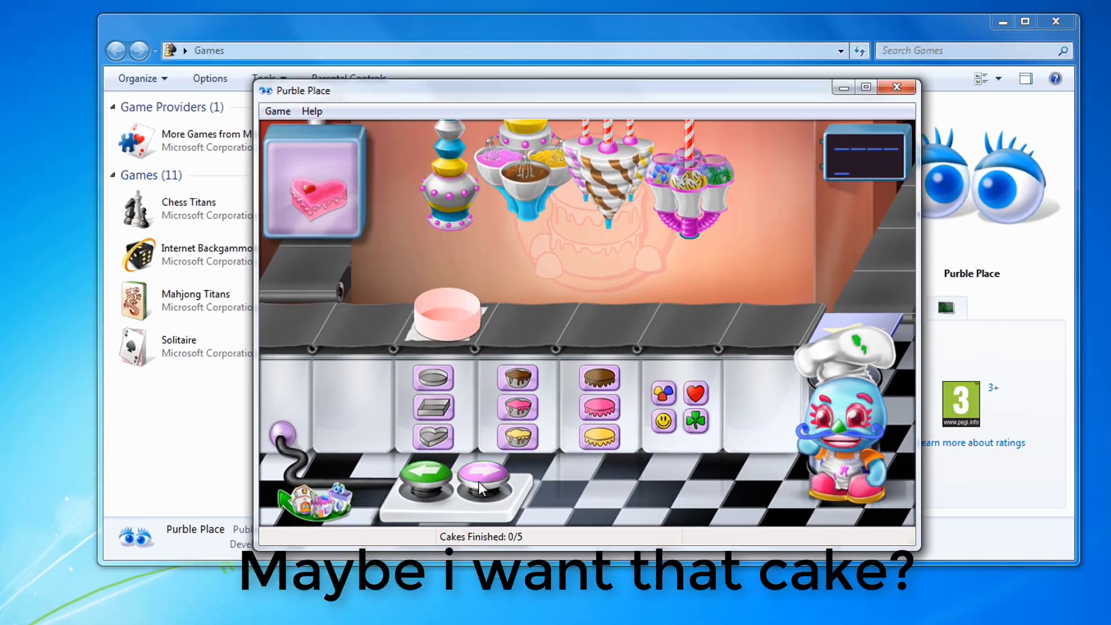
{"action": "left_click", "coordinate": [485, 441]}
{"action": "left_click", "coordinate": [477, 446]}
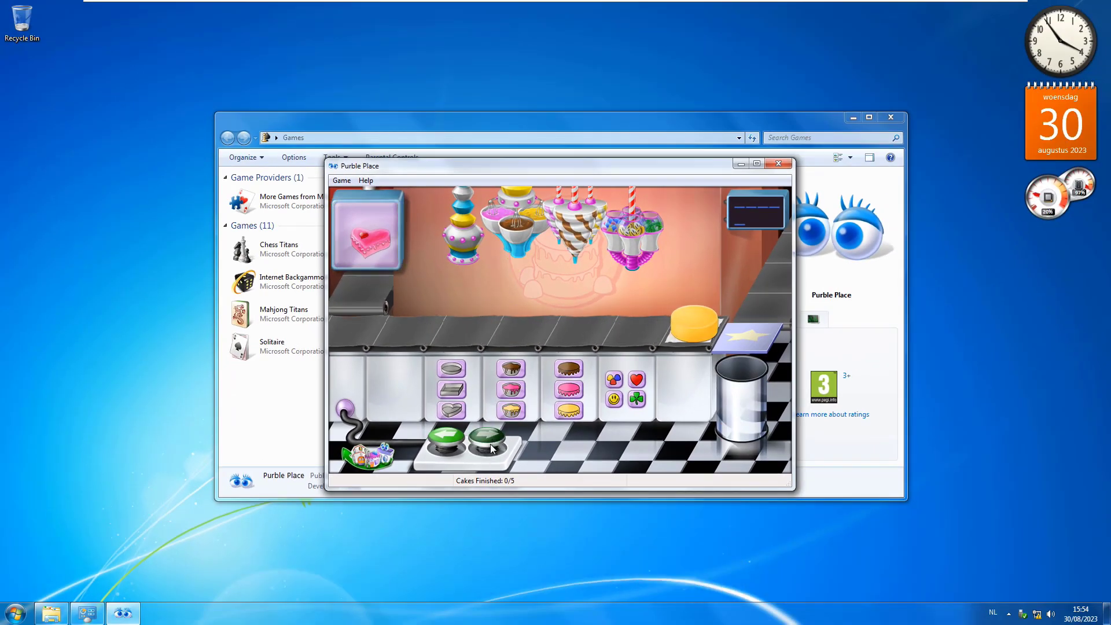